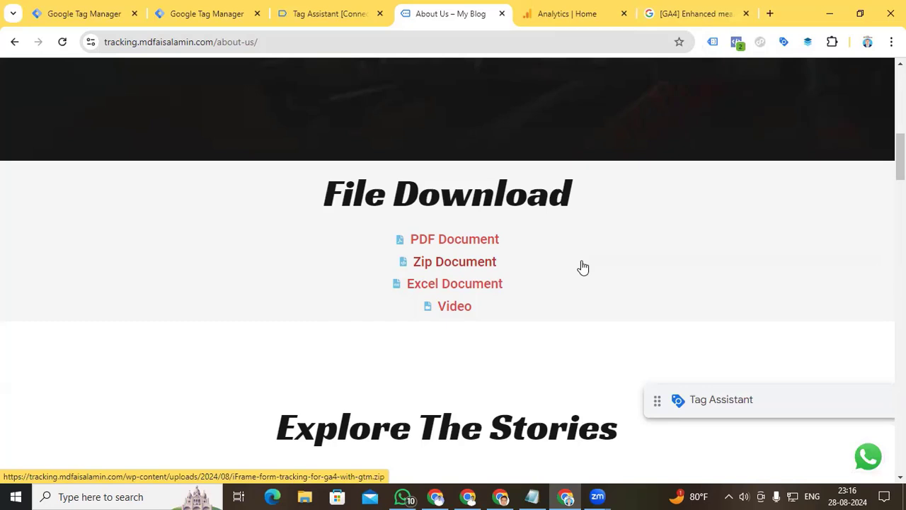
Switch to Google Analytics and open the web data stream's details from the property's Admin settings.
{"action": "key", "text": "ctrl+Tab"}
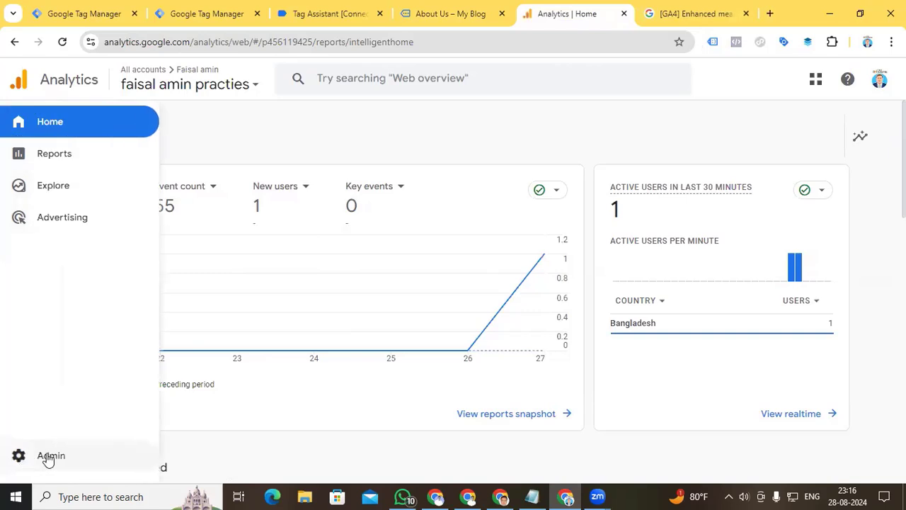
{"action": "left_click", "coordinate": [47, 457]}
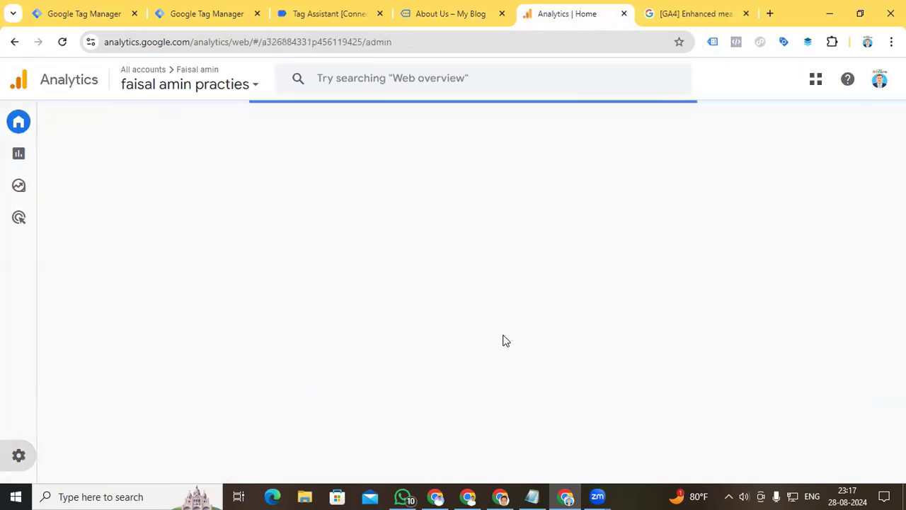
{"action": "scroll", "coordinate": [363, 308], "scroll_direction": "down", "scroll_amount": 3}
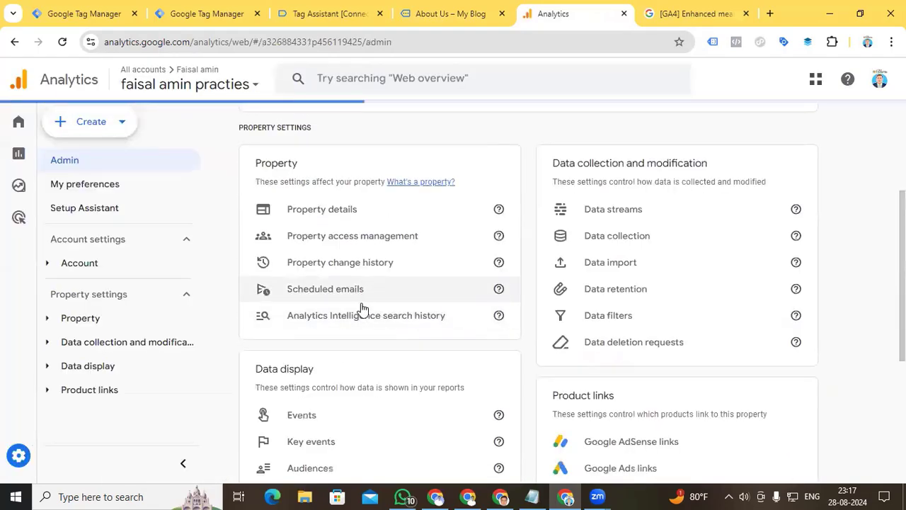
{"action": "scroll", "coordinate": [361, 309], "scroll_direction": "down", "scroll_amount": 4}
{"action": "scroll", "coordinate": [361, 309], "scroll_direction": "up", "scroll_amount": 3}
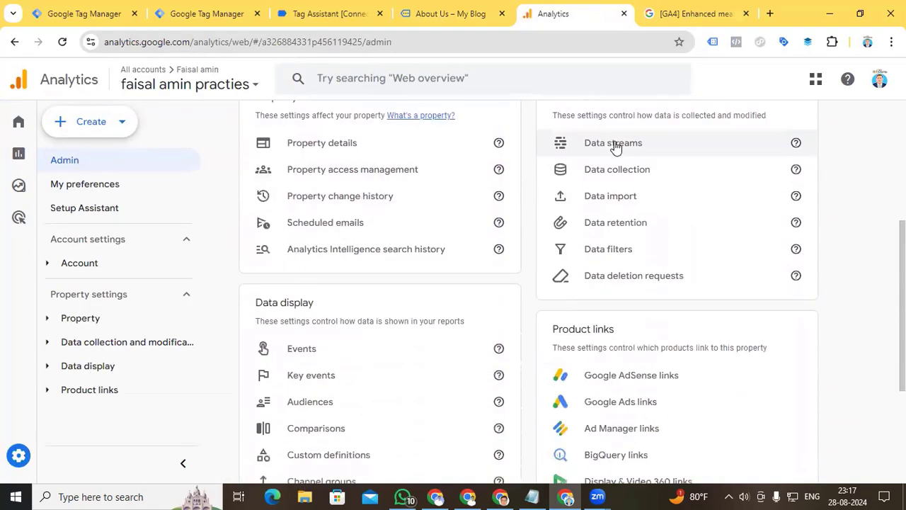
{"action": "left_click", "coordinate": [615, 143]}
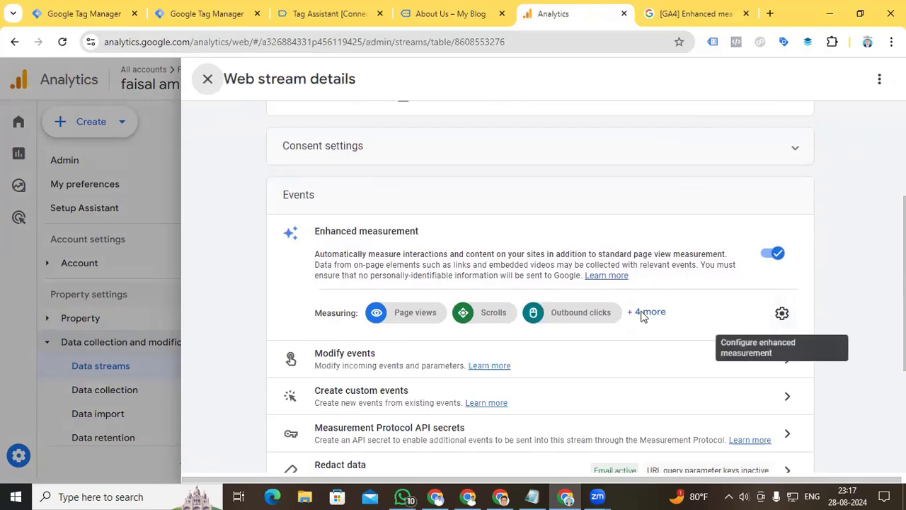
Turn off File downloads in the web stream's enhanced measurement settings.
{"action": "left_click", "coordinate": [783, 314]}
{"action": "scroll", "coordinate": [698, 449], "scroll_direction": "down", "scroll_amount": 3}
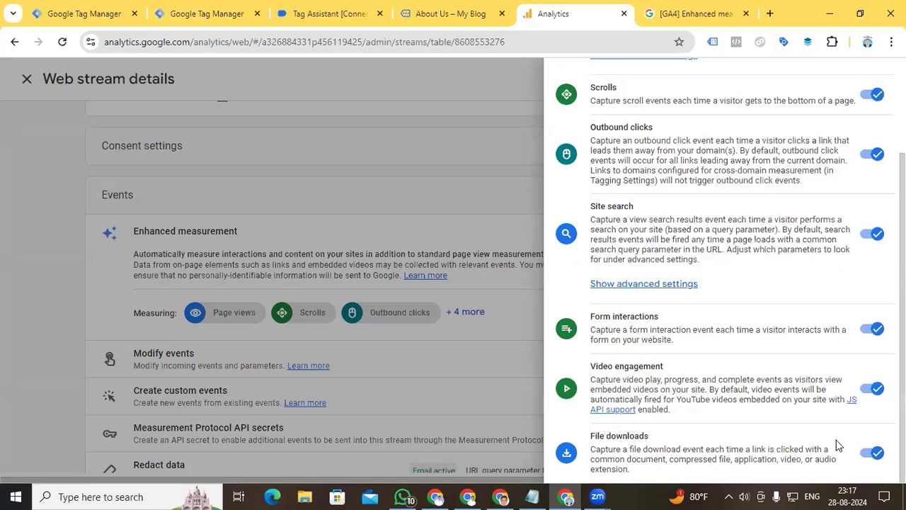
{"action": "left_click", "coordinate": [868, 454]}
Switch to the Google Tag Manager workspace and open the configuration of its built-in variables.
{"action": "left_click", "coordinate": [206, 13]}
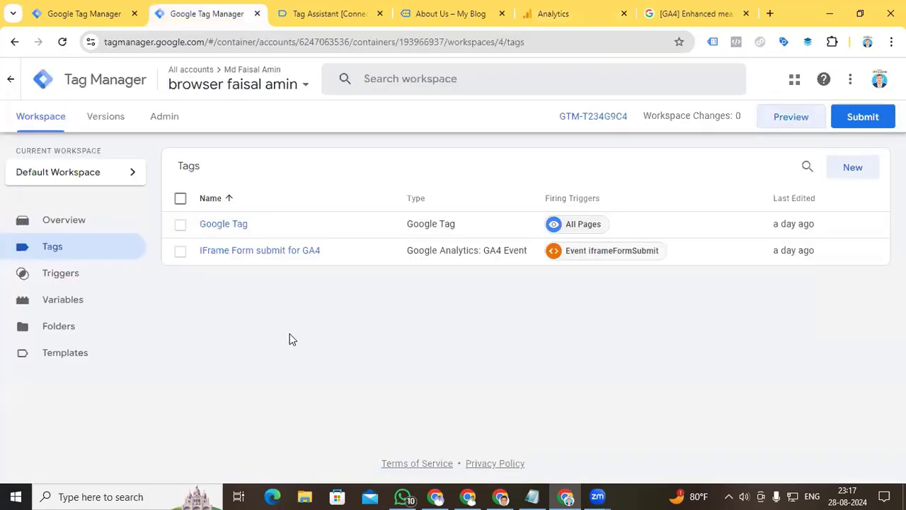
{"action": "left_click", "coordinate": [77, 309]}
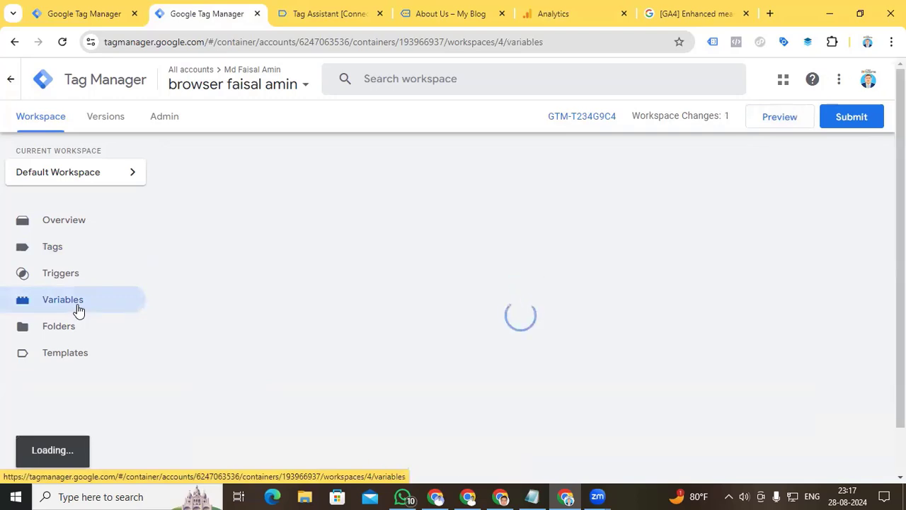
{"action": "scroll", "coordinate": [571, 309], "scroll_direction": "down", "scroll_amount": 1}
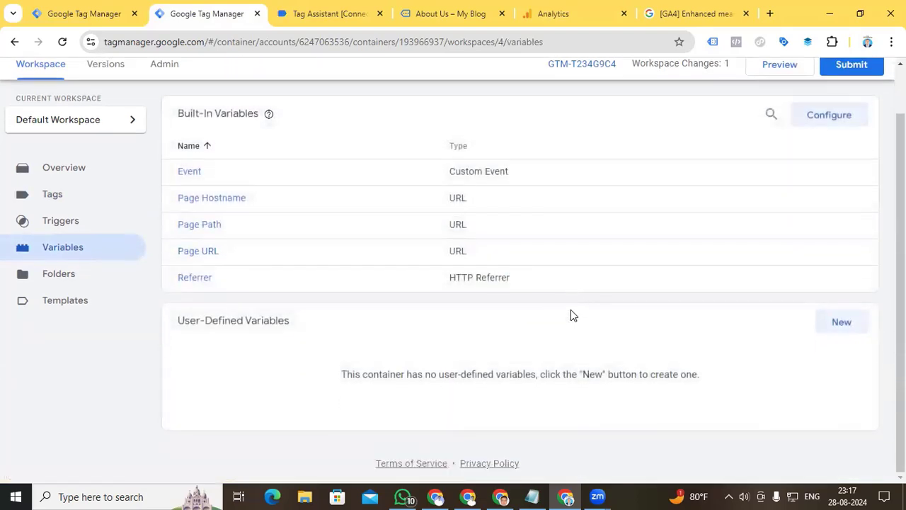
{"action": "left_click", "coordinate": [830, 120]}
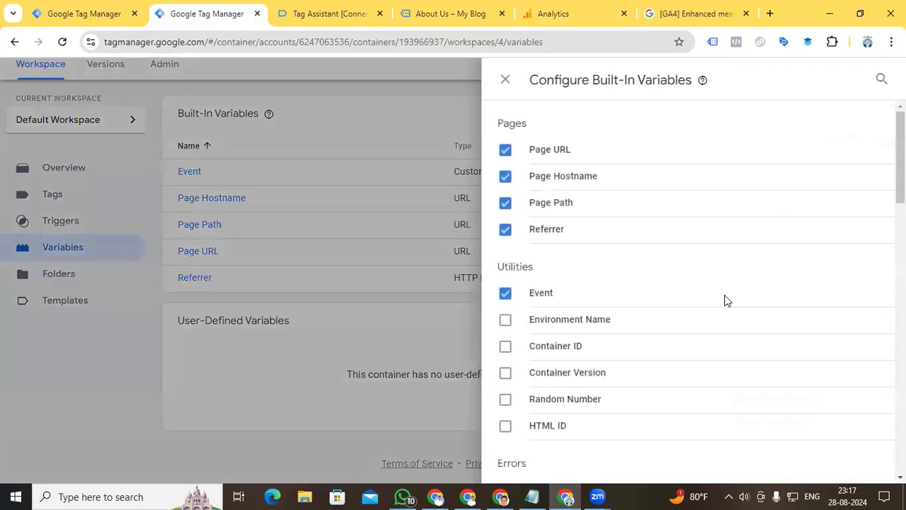
Enable the built-in variables Click Element, Click Classes, Click ID, Click Target, Click URL and Click Text.
{"action": "scroll", "coordinate": [708, 305], "scroll_direction": "down", "scroll_amount": 3}
{"action": "scroll", "coordinate": [682, 310], "scroll_direction": "down", "scroll_amount": 3}
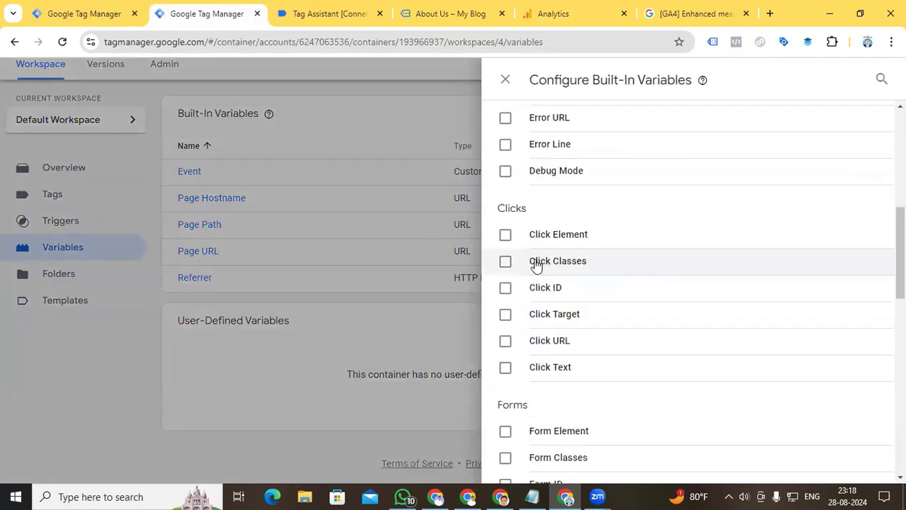
{"action": "left_click", "coordinate": [506, 234]}
{"action": "left_click", "coordinate": [506, 262]}
{"action": "left_click", "coordinate": [505, 287]}
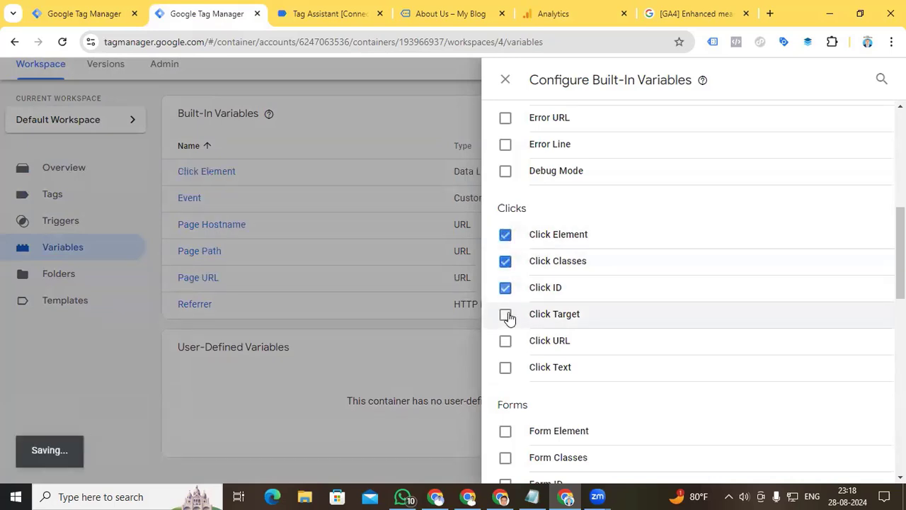
{"action": "left_click", "coordinate": [506, 314]}
{"action": "left_click", "coordinate": [506, 340]}
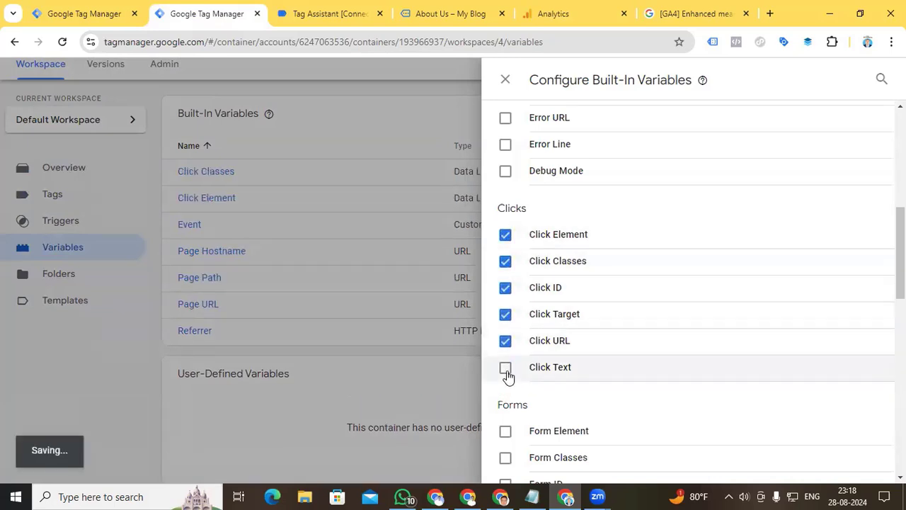
{"action": "left_click", "coordinate": [505, 367]}
{"action": "left_click", "coordinate": [89, 368]}
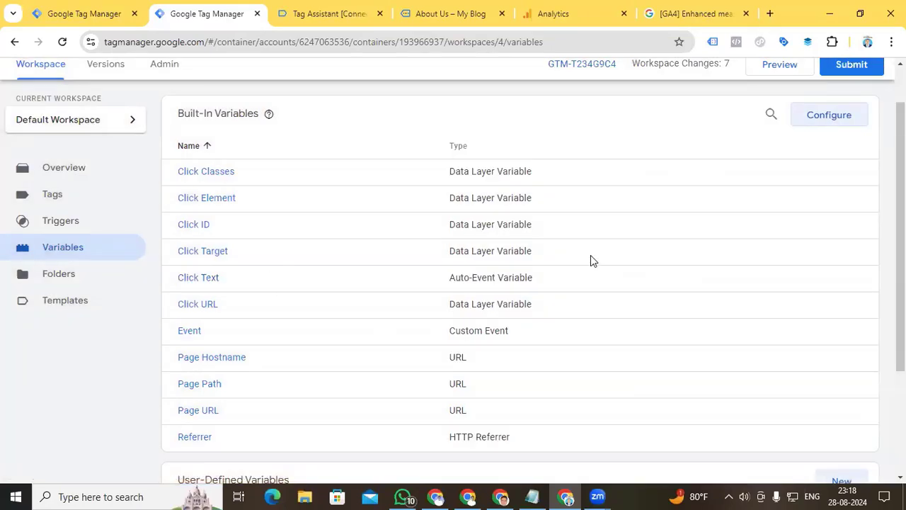
Examine the file_download event's file types, extension regex and parameters in the GA4 enhanced measurement help article.
{"action": "left_click", "coordinate": [698, 14]}
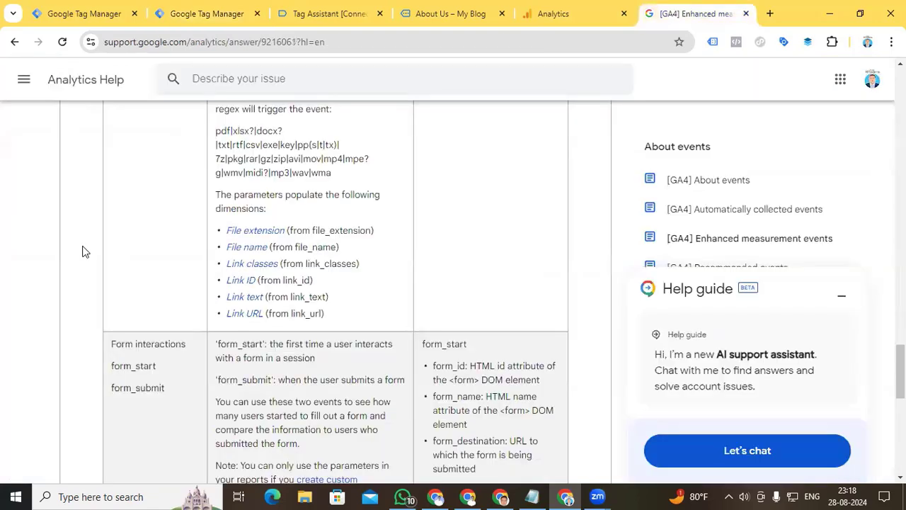
{"action": "scroll", "coordinate": [82, 251], "scroll_direction": "down", "scroll_amount": 2}
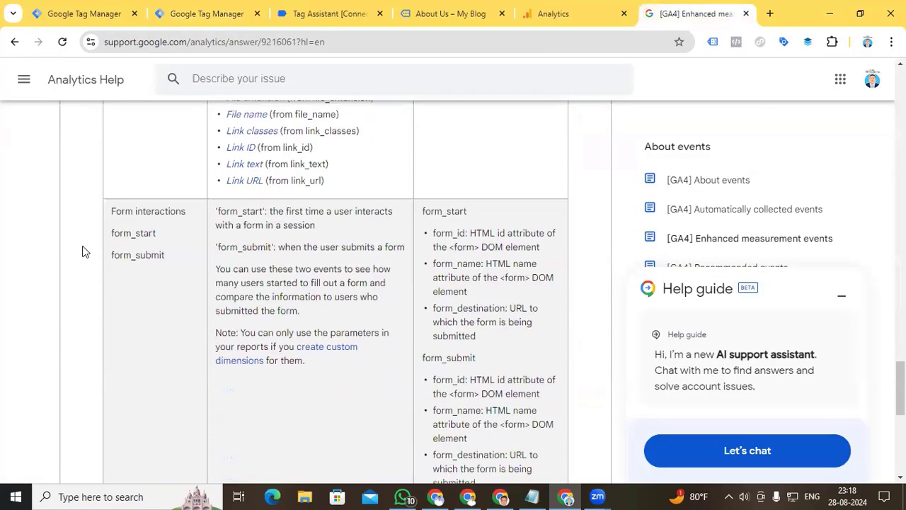
{"action": "scroll", "coordinate": [82, 252], "scroll_direction": "down", "scroll_amount": 3}
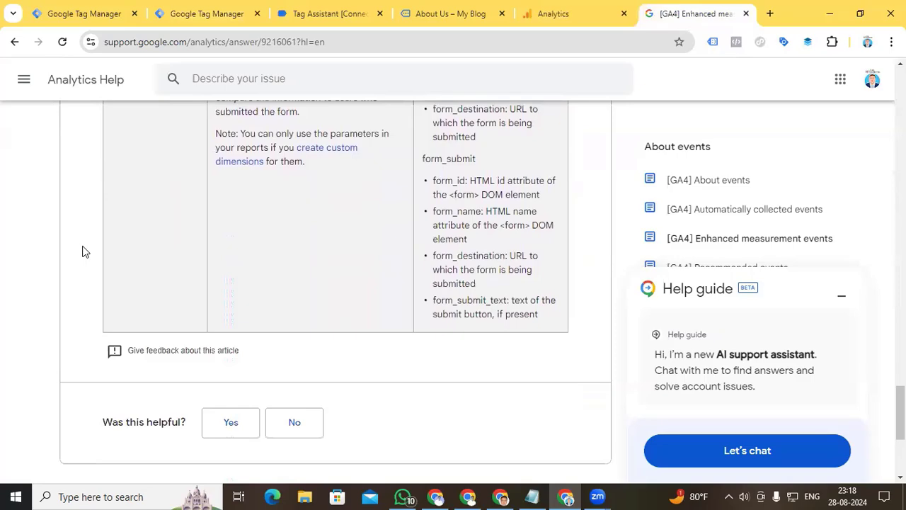
{"action": "scroll", "coordinate": [385, 323], "scroll_direction": "up", "scroll_amount": 7}
{"action": "scroll", "coordinate": [384, 323], "scroll_direction": "down", "scroll_amount": 1}
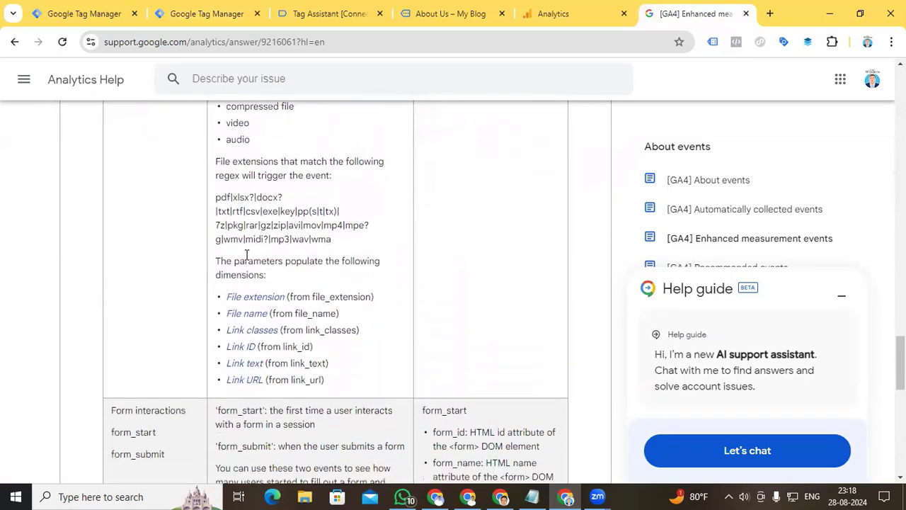
{"action": "left_click_drag", "start_coordinate": [233, 261], "coordinate": [296, 262]}
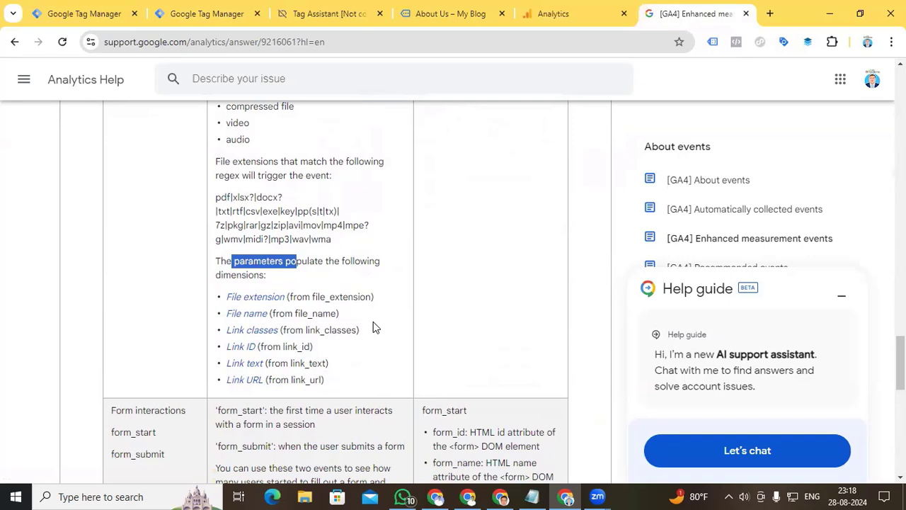
{"action": "scroll", "coordinate": [374, 326], "scroll_direction": "up", "scroll_amount": 2}
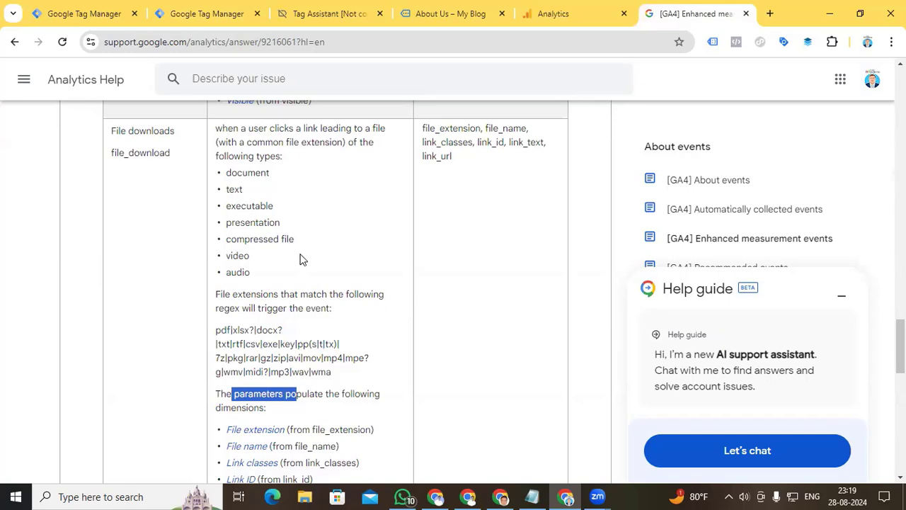
{"action": "scroll", "coordinate": [203, 379], "scroll_direction": "down", "scroll_amount": 2}
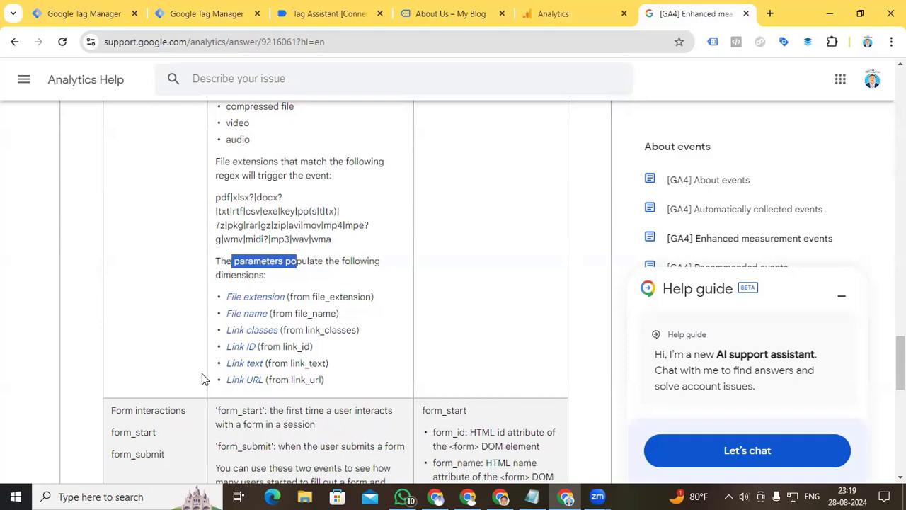
Return to Google Tag Manager and start a user-defined variable of type Auto-Event Variable.
{"action": "left_click", "coordinate": [213, 14]}
{"action": "scroll", "coordinate": [315, 266], "scroll_direction": "down", "scroll_amount": 3}
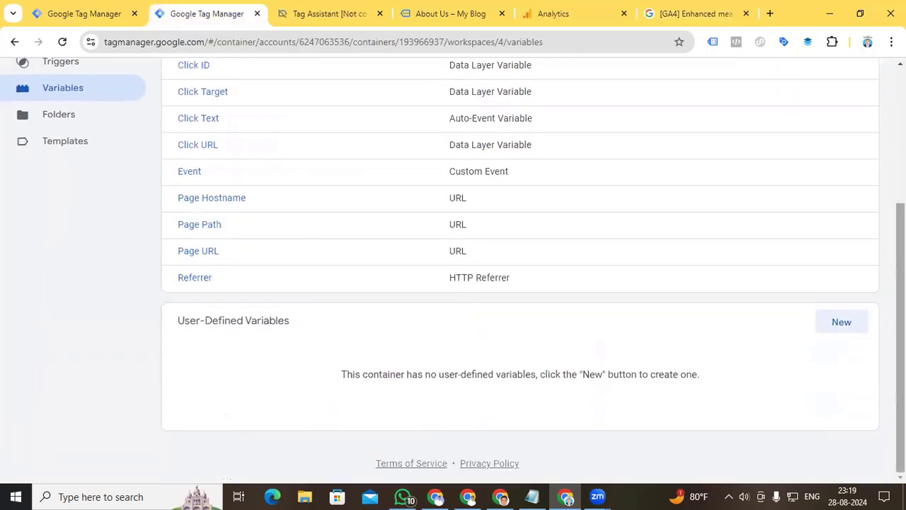
{"action": "left_click", "coordinate": [837, 324]}
{"action": "left_click", "coordinate": [520, 204]}
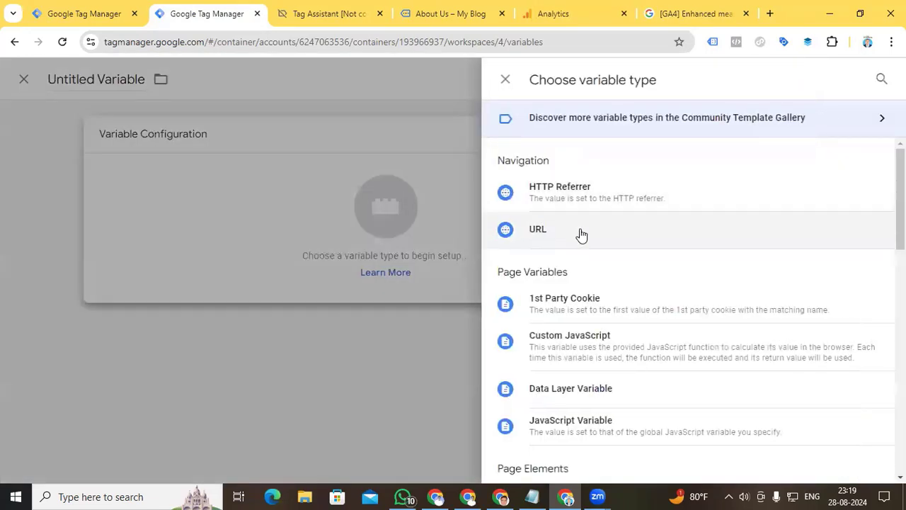
{"action": "scroll", "coordinate": [636, 277], "scroll_direction": "down", "scroll_amount": 3}
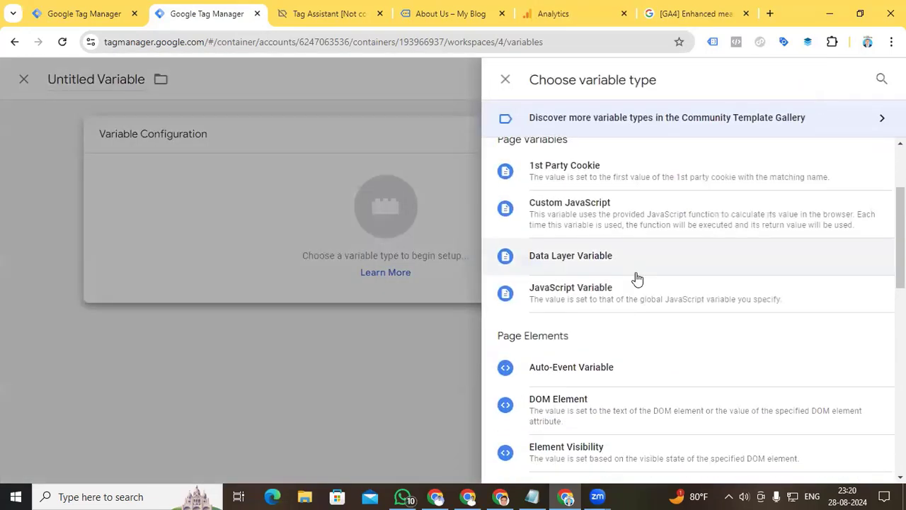
{"action": "left_click", "coordinate": [574, 305]}
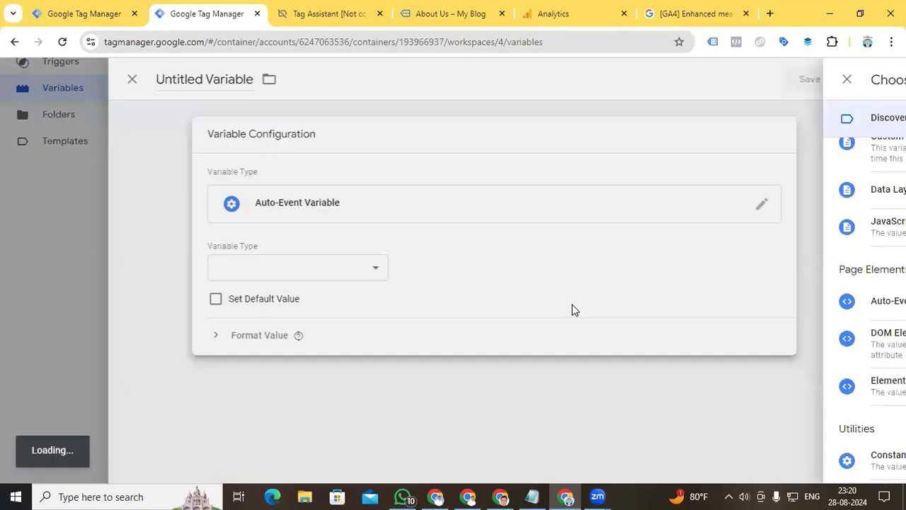
Set the auto-event variable to Element URL with File Extension as its component type.
{"action": "left_click", "coordinate": [402, 275]}
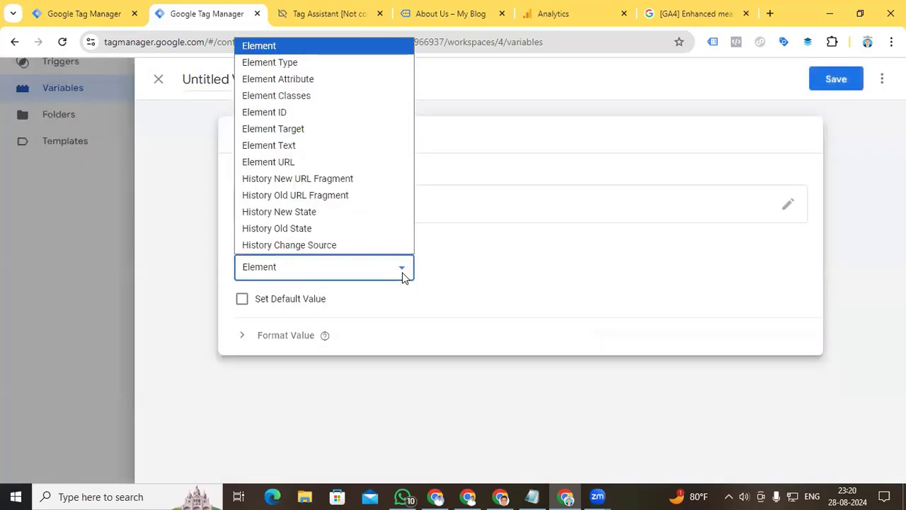
{"action": "left_click", "coordinate": [337, 164]}
{"action": "left_click", "coordinate": [398, 351]}
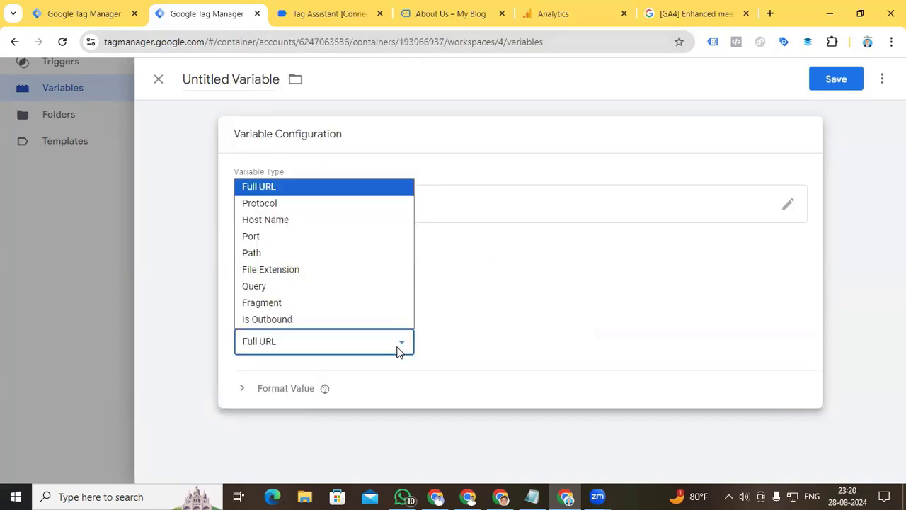
{"action": "left_click", "coordinate": [316, 270]}
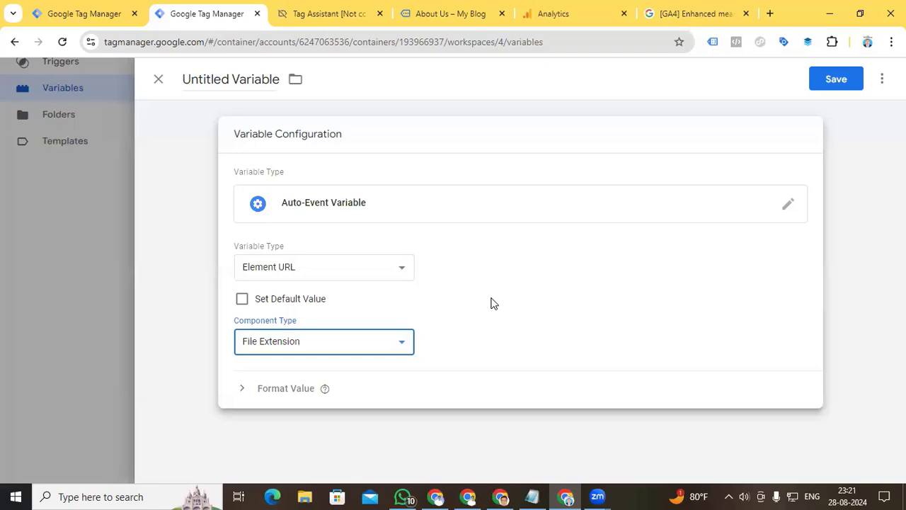
Name the variable "Click URL File Extension" and save it.
{"action": "double_click", "coordinate": [228, 82]}
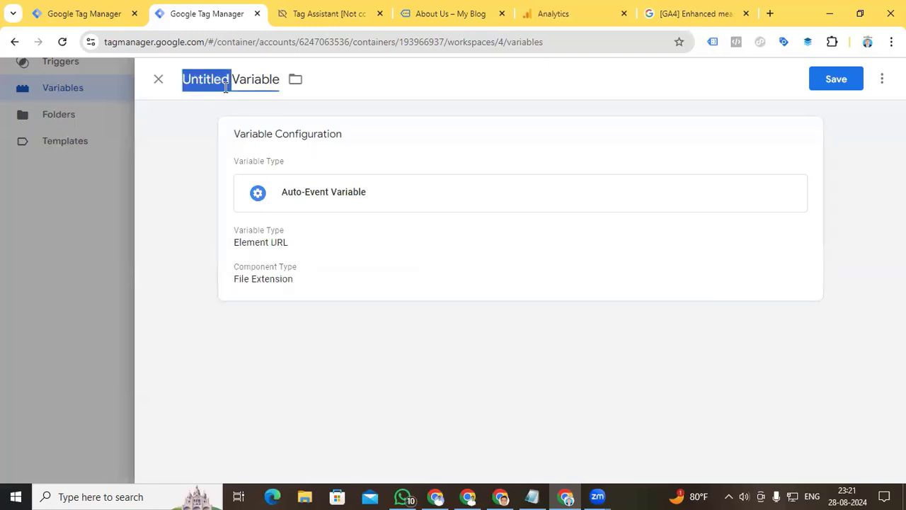
{"action": "triple_click", "coordinate": [228, 82]}
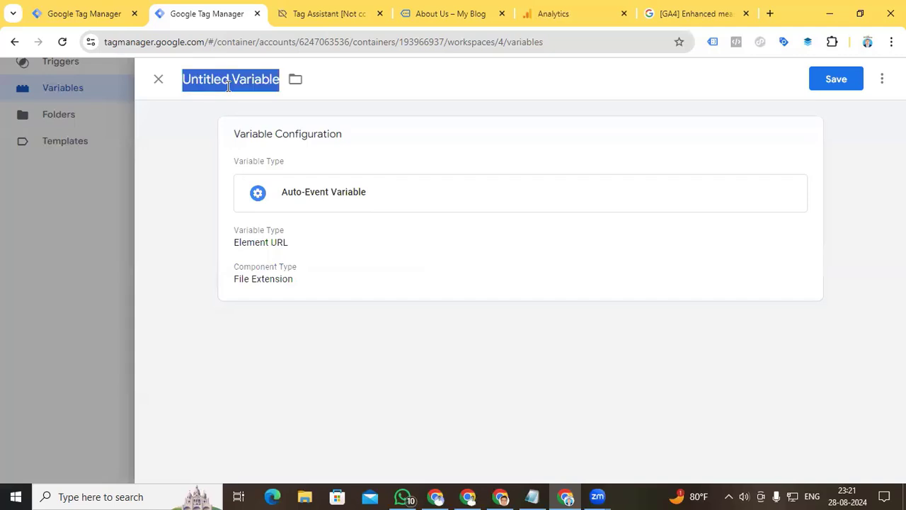
{"action": "type", "text": "Click URL File Ex"}
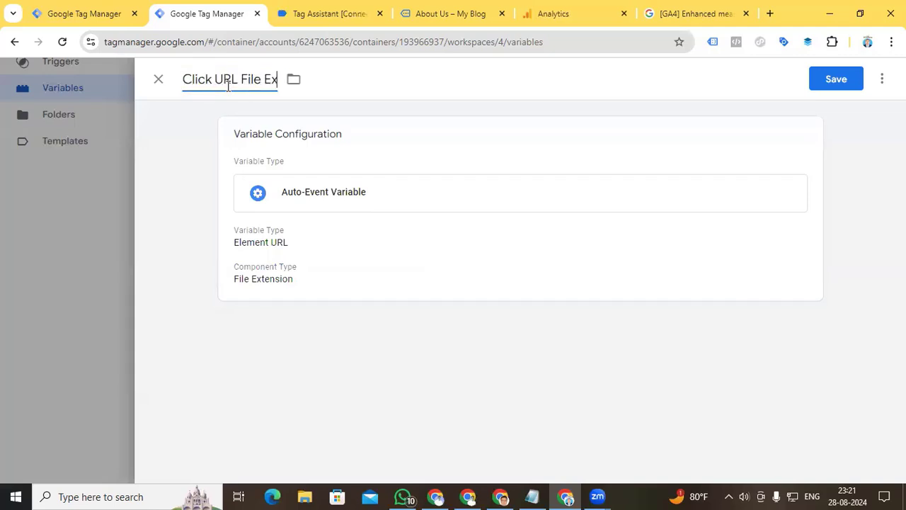
{"action": "type", "text": "tension"}
{"action": "left_click", "coordinate": [841, 79]}
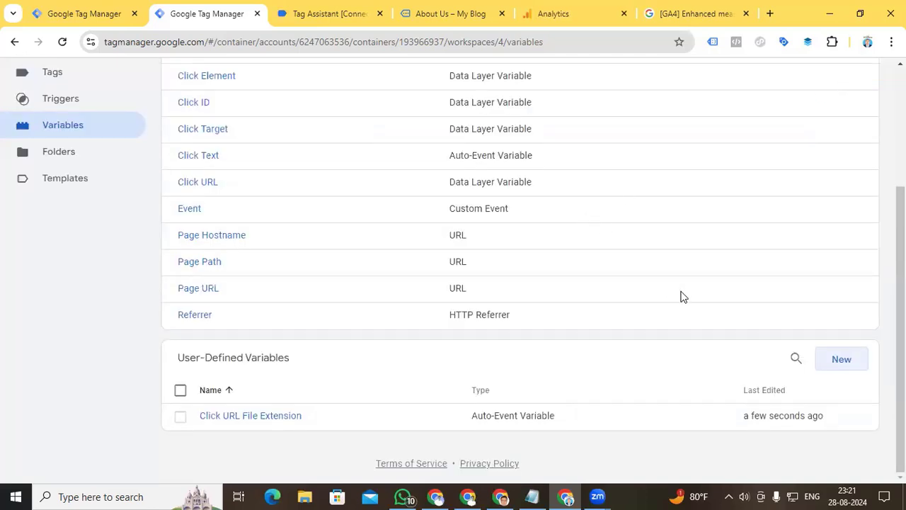
Start another user-defined Auto-Event Variable based on Element URL, with Path as its component type.
{"action": "left_click", "coordinate": [836, 363]}
{"action": "left_click", "coordinate": [520, 200]}
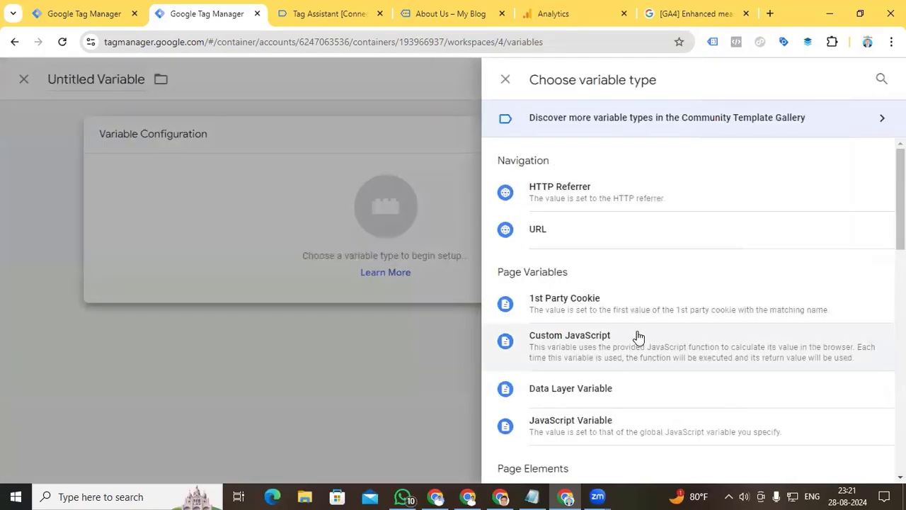
{"action": "scroll", "coordinate": [638, 338], "scroll_direction": "down", "scroll_amount": 3}
{"action": "left_click", "coordinate": [613, 308]}
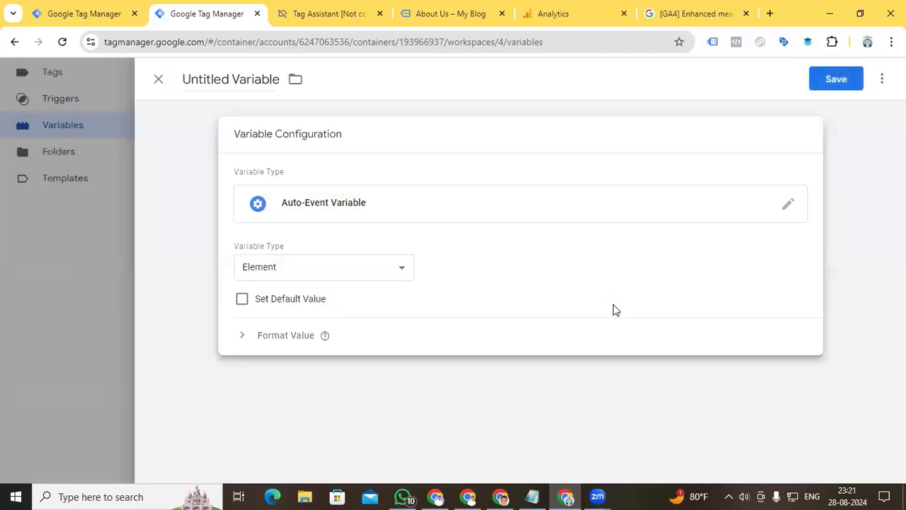
{"action": "left_click", "coordinate": [324, 267]}
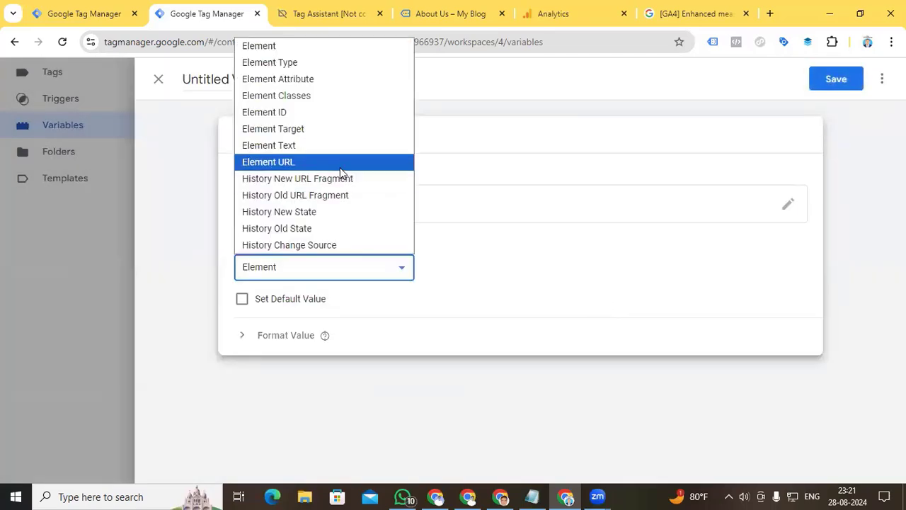
{"action": "left_click", "coordinate": [342, 164]}
{"action": "left_click", "coordinate": [370, 351]}
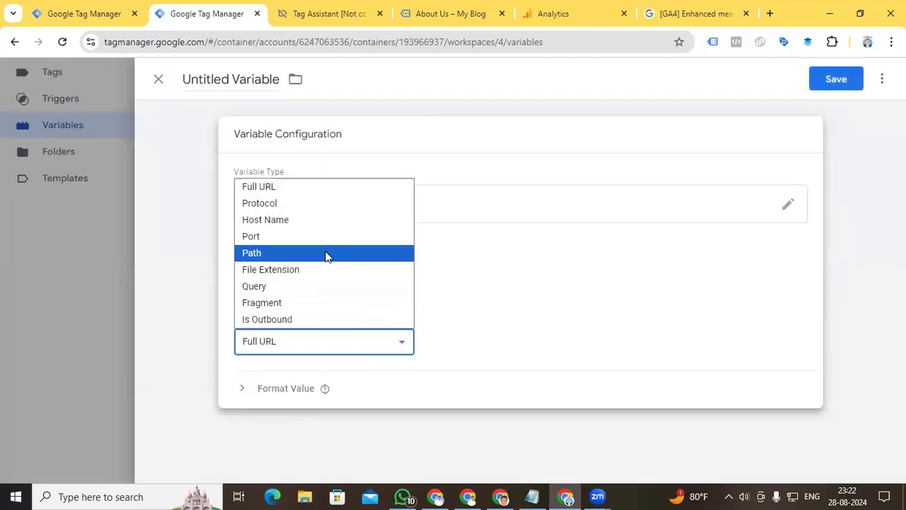
{"action": "left_click", "coordinate": [325, 253]}
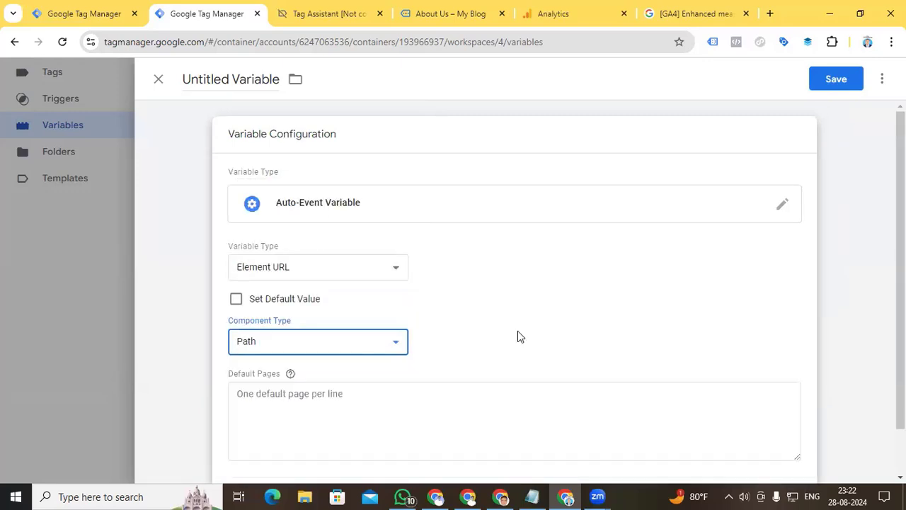
Name the variable "Click URL Path" and save it.
{"action": "left_click", "coordinate": [237, 80]}
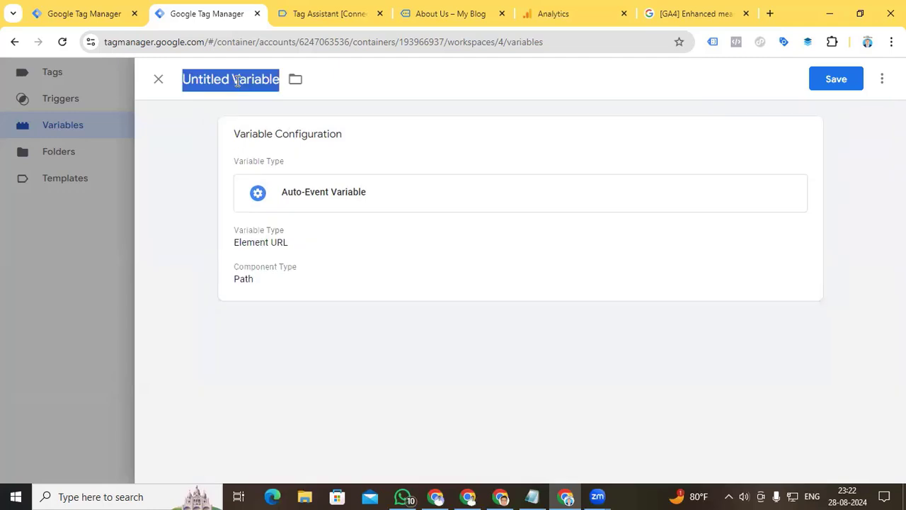
{"action": "type", "text": "Click URL Path"}
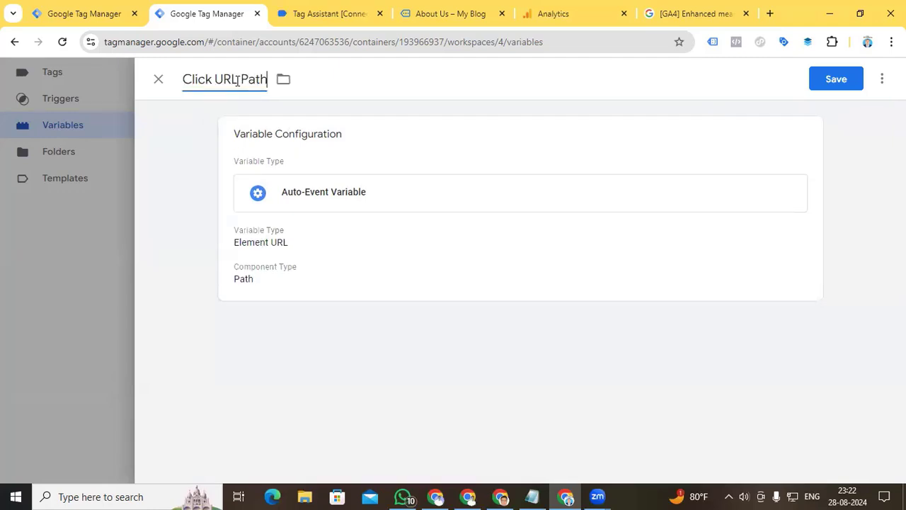
{"action": "left_click", "coordinate": [837, 82]}
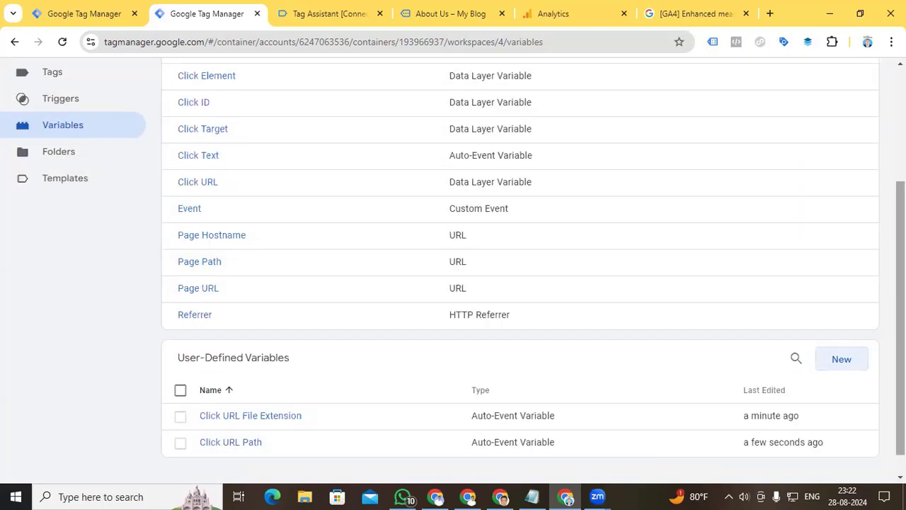
Recheck the file_download section of the help article, and start a Click - Just Links trigger in Tag Manager that fires on some link clicks.
{"action": "left_click", "coordinate": [686, 17]}
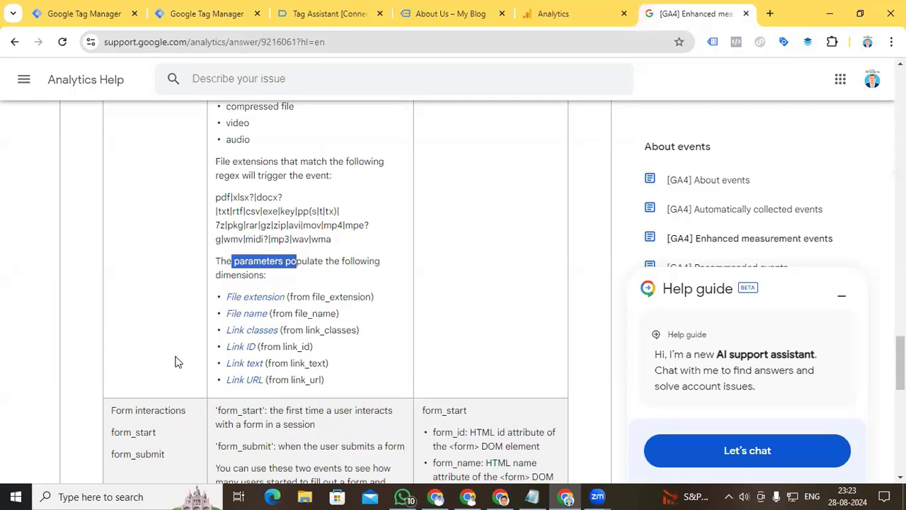
{"action": "left_click", "coordinate": [179, 14]}
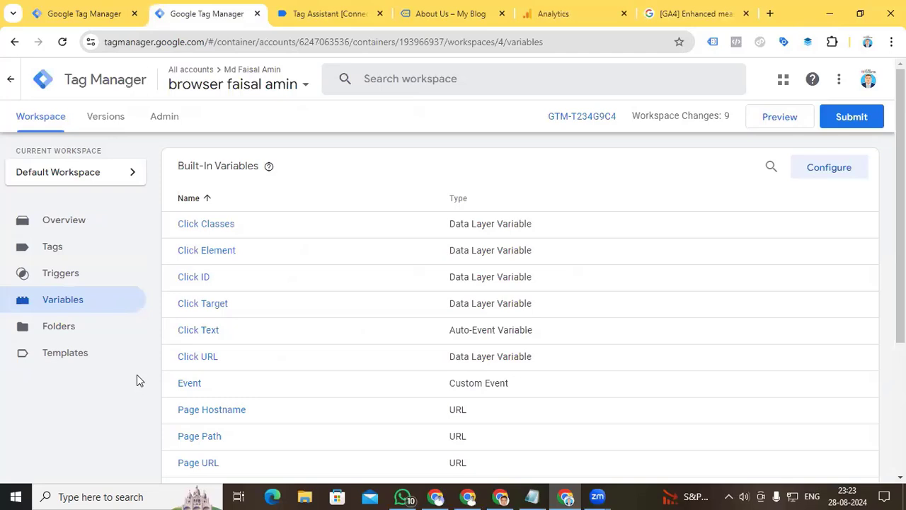
{"action": "left_click", "coordinate": [77, 276]}
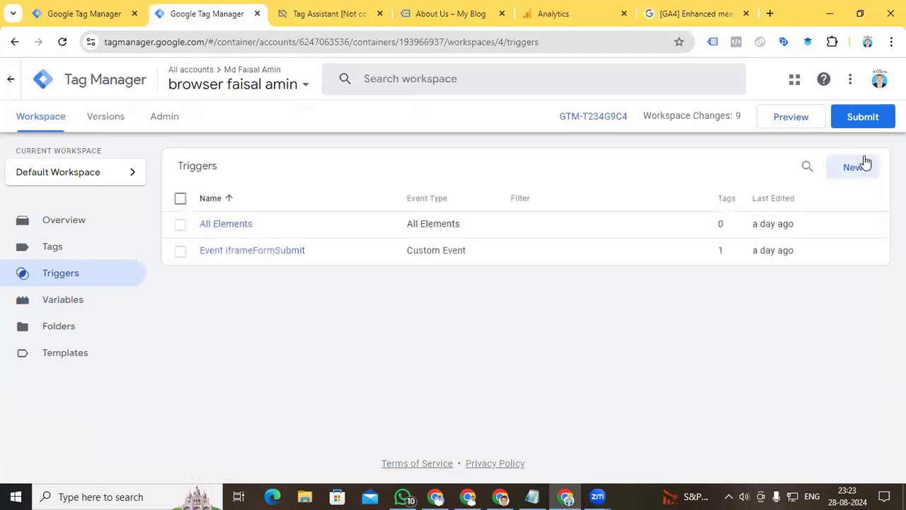
{"action": "left_click", "coordinate": [857, 173]}
{"action": "left_click", "coordinate": [532, 213]}
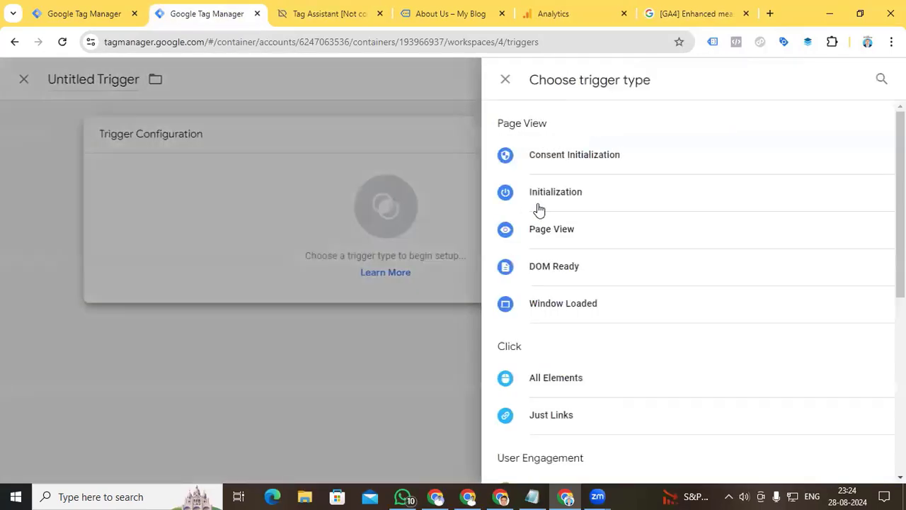
{"action": "left_click", "coordinate": [570, 415]}
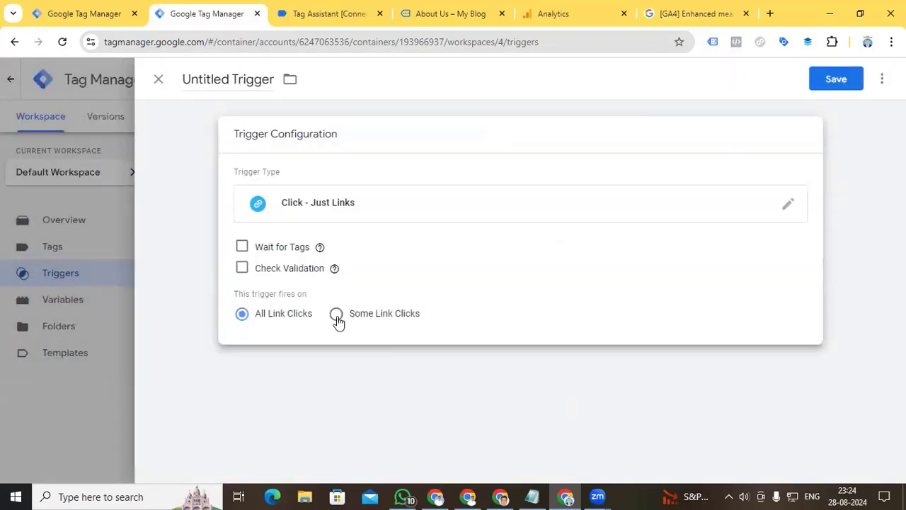
{"action": "left_click", "coordinate": [337, 316]}
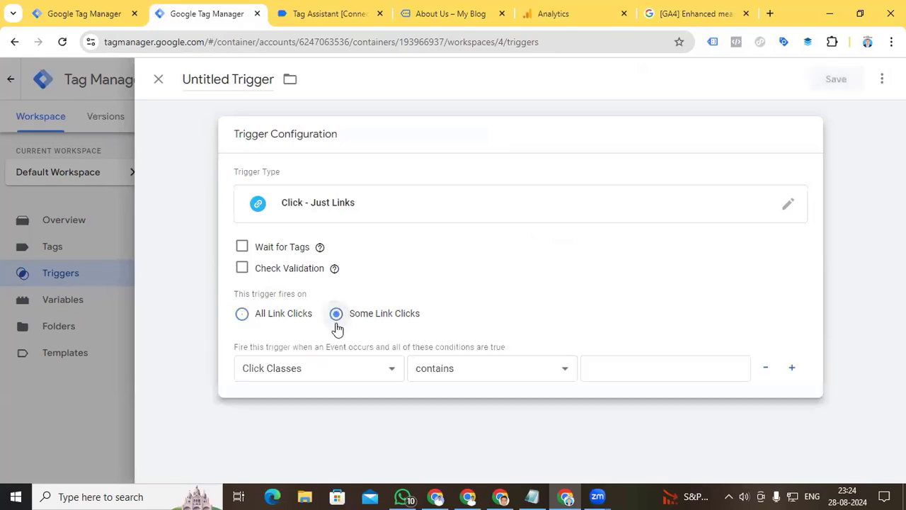
Set the trigger condition to Click URL File Extension with the operator "matches RegEx (ignore case)".
{"action": "left_click", "coordinate": [341, 378]}
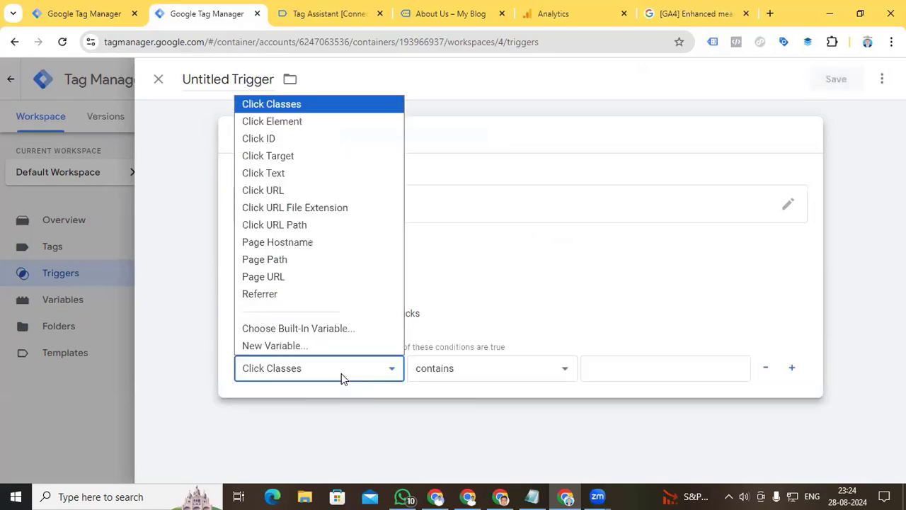
{"action": "left_click", "coordinate": [311, 208]}
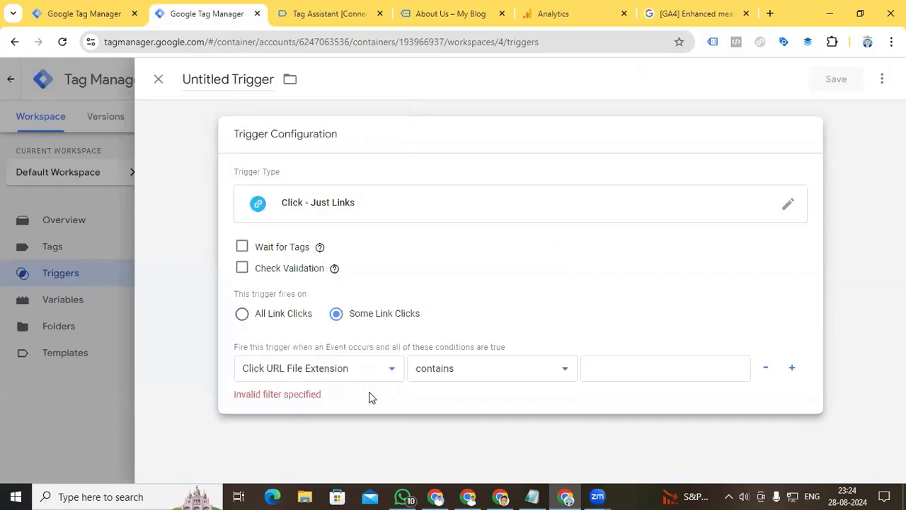
{"action": "left_click", "coordinate": [495, 379]}
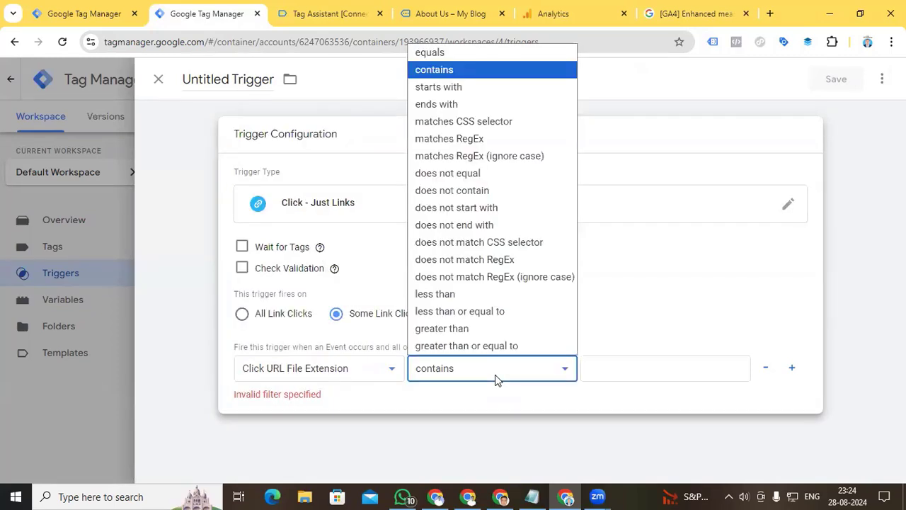
{"action": "left_click", "coordinate": [464, 156]}
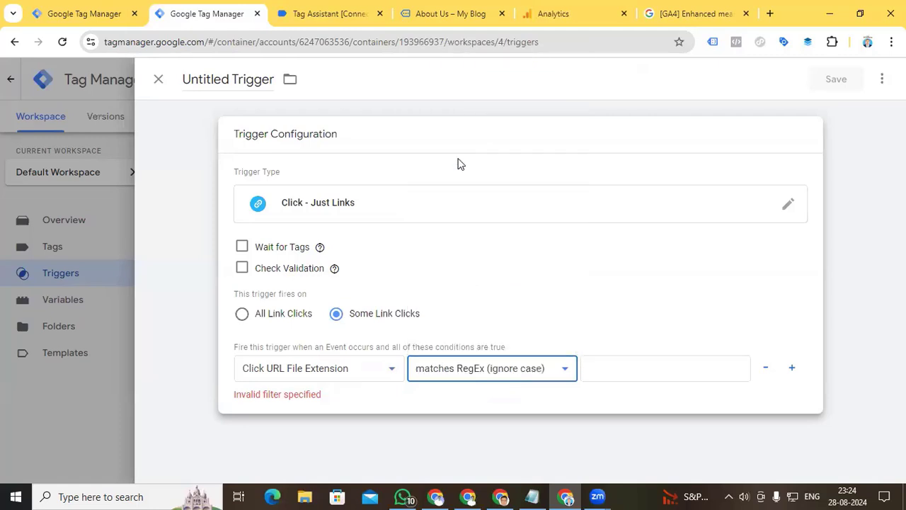
Copy the file extension regex from the GA4 enhanced measurement article into the trigger condition's value.
{"action": "left_click", "coordinate": [633, 369]}
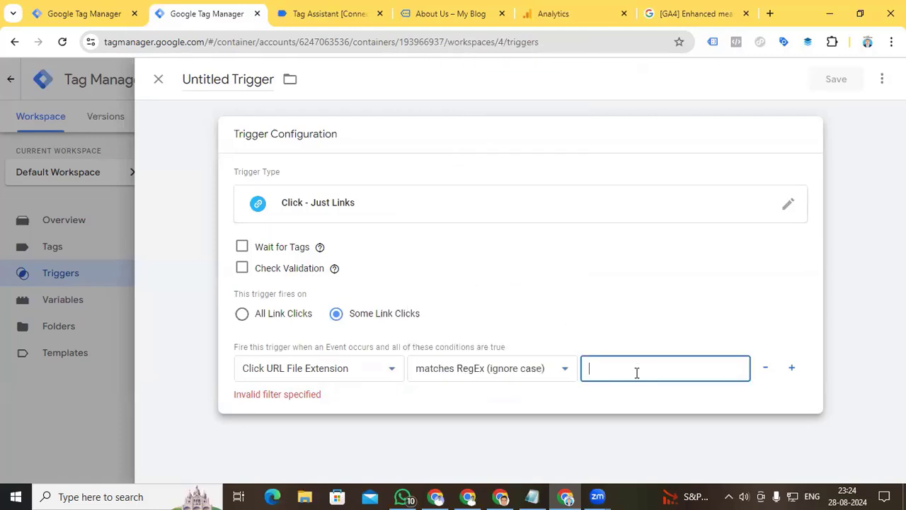
{"action": "left_click", "coordinate": [682, 13]}
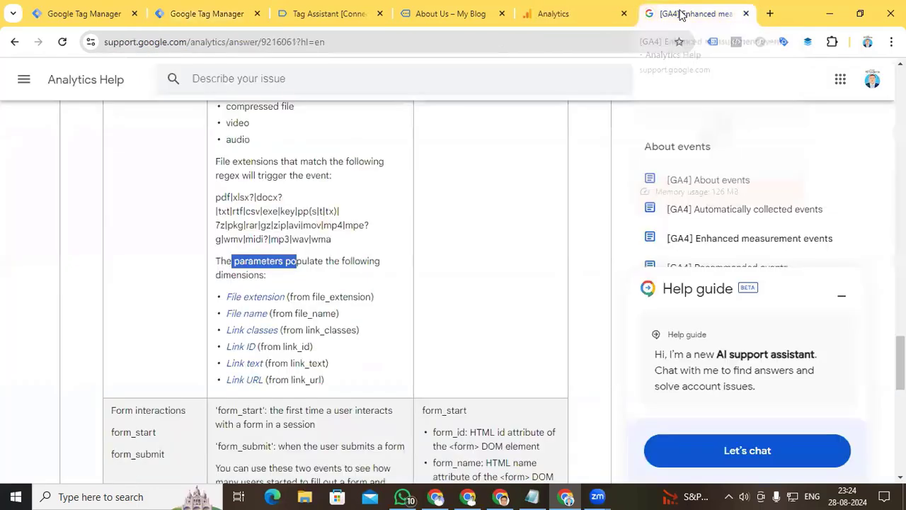
{"action": "left_click", "coordinate": [314, 237]}
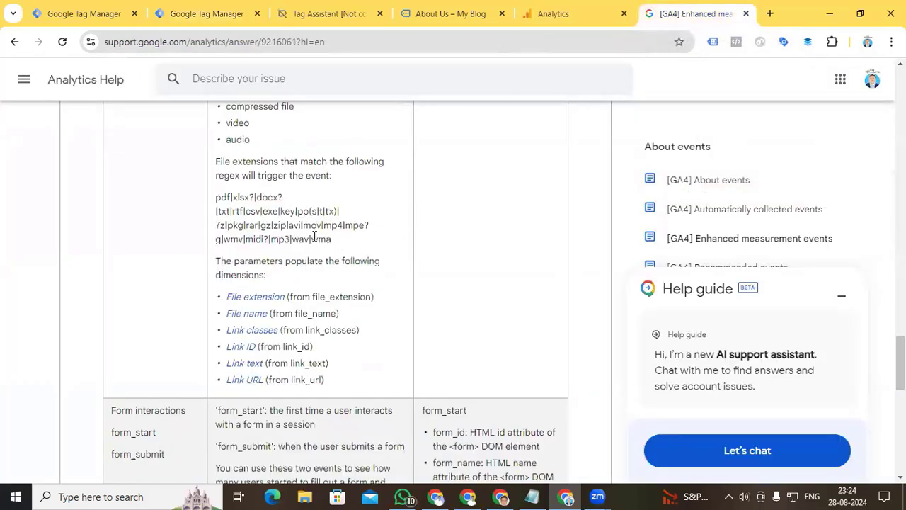
{"action": "left_click_drag", "start_coordinate": [331, 239], "coordinate": [216, 202]}
{"action": "key", "text": "ctrl+c"}
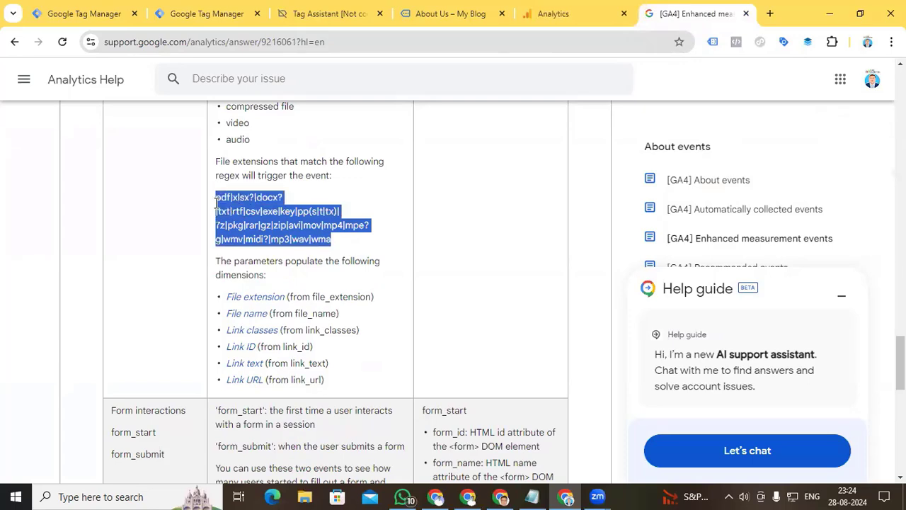
{"action": "left_click", "coordinate": [192, 14]}
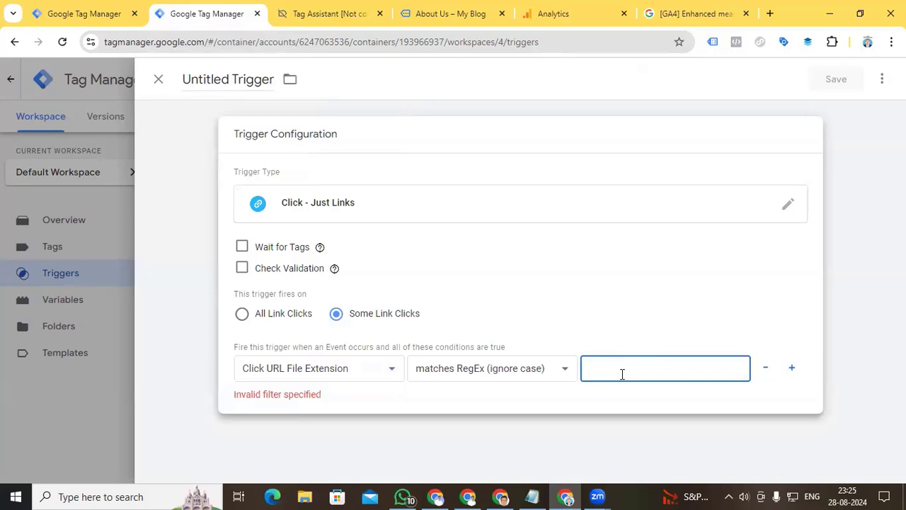
{"action": "key", "text": "ctrl+v"}
Name the trigger "Event File Download" and save it.
{"action": "left_click", "coordinate": [244, 78]}
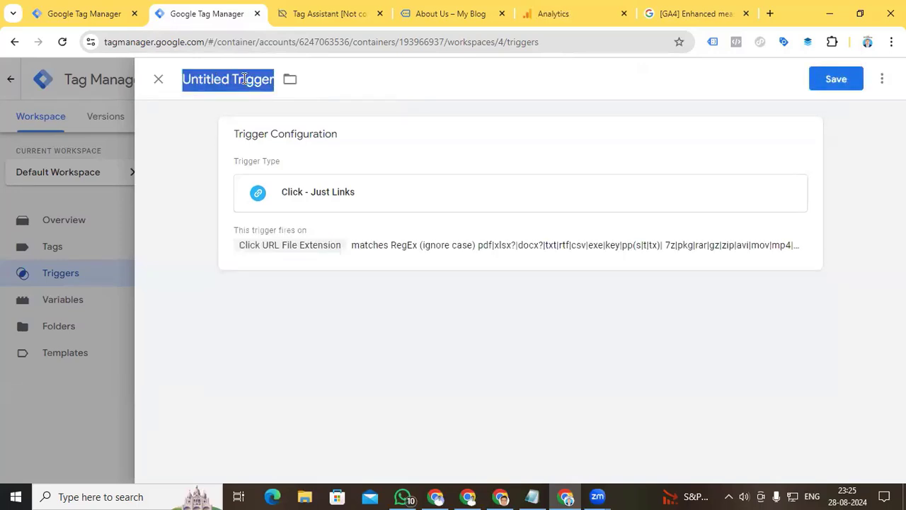
{"action": "type", "text": "Event Fi"}
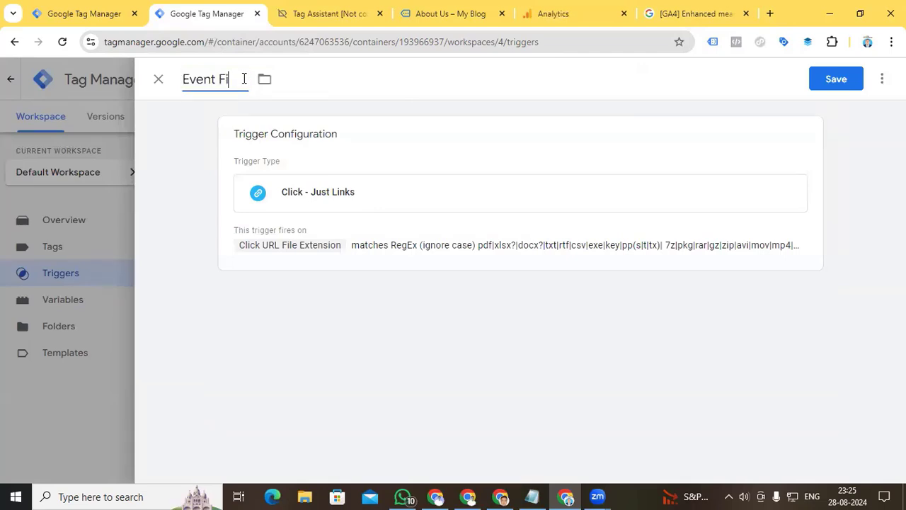
{"action": "type", "text": "le Download"}
{"action": "left_click", "coordinate": [837, 78]}
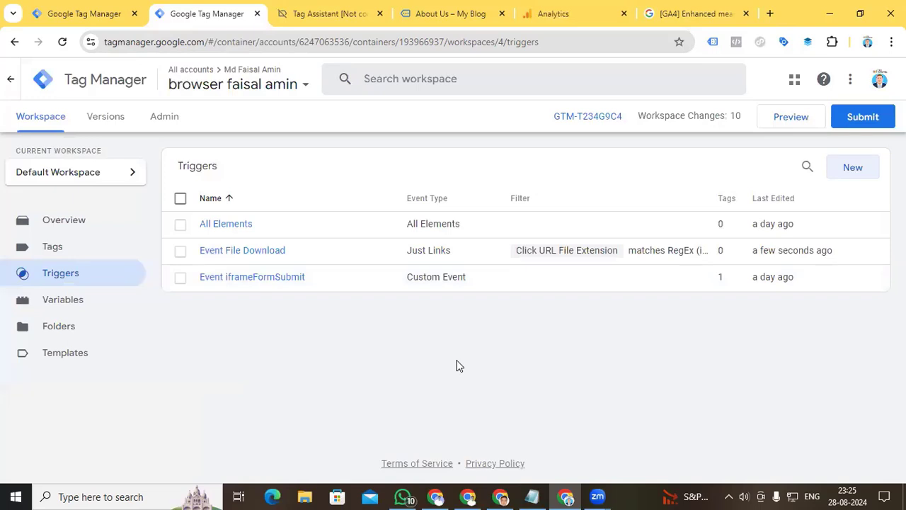
Start a new tag of type Google Analytics: GA4 Event.
{"action": "left_click", "coordinate": [81, 254]}
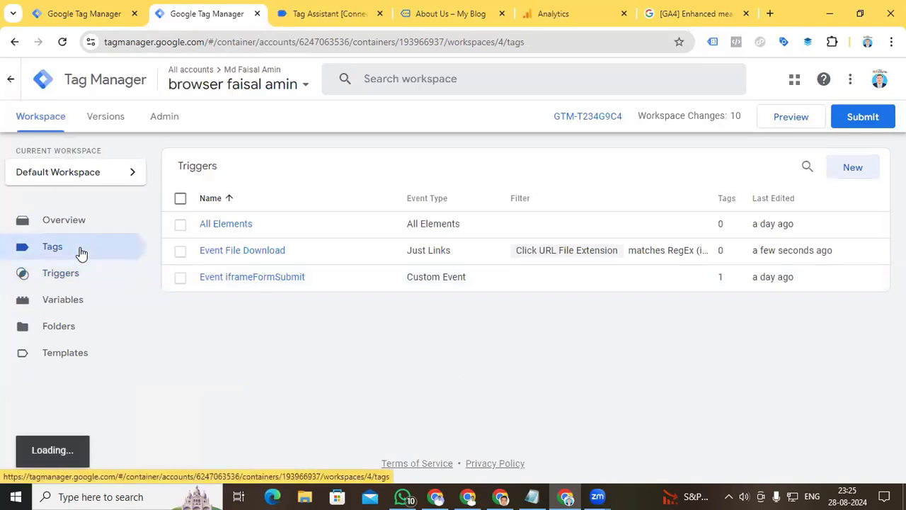
{"action": "left_click", "coordinate": [851, 168]}
{"action": "left_click", "coordinate": [509, 207]}
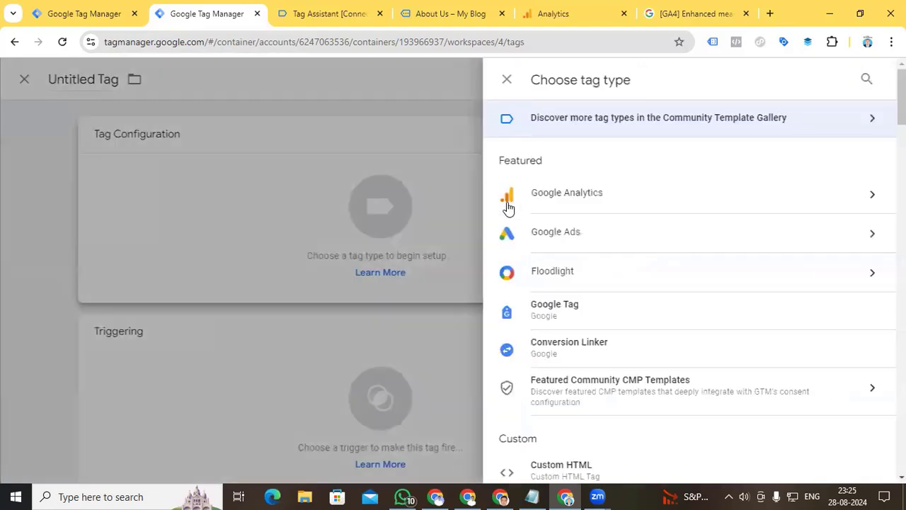
{"action": "left_click", "coordinate": [812, 205]}
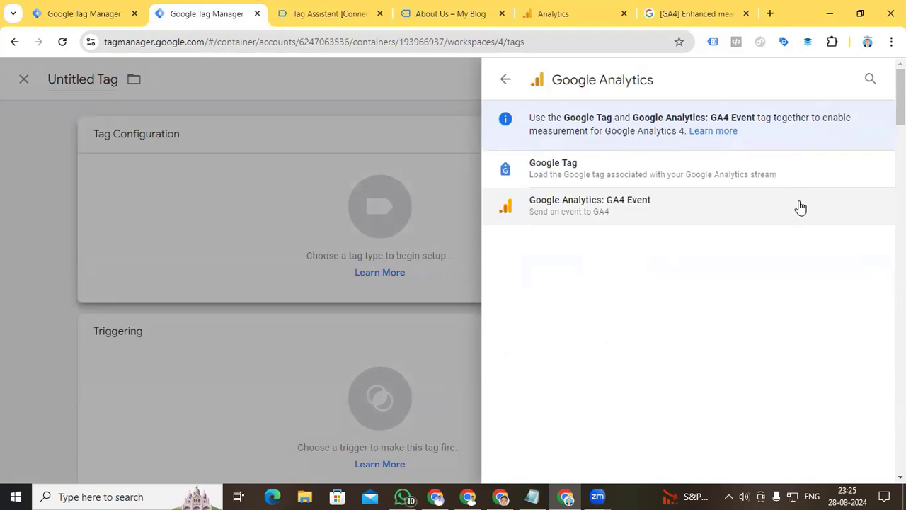
{"action": "left_click", "coordinate": [715, 215]}
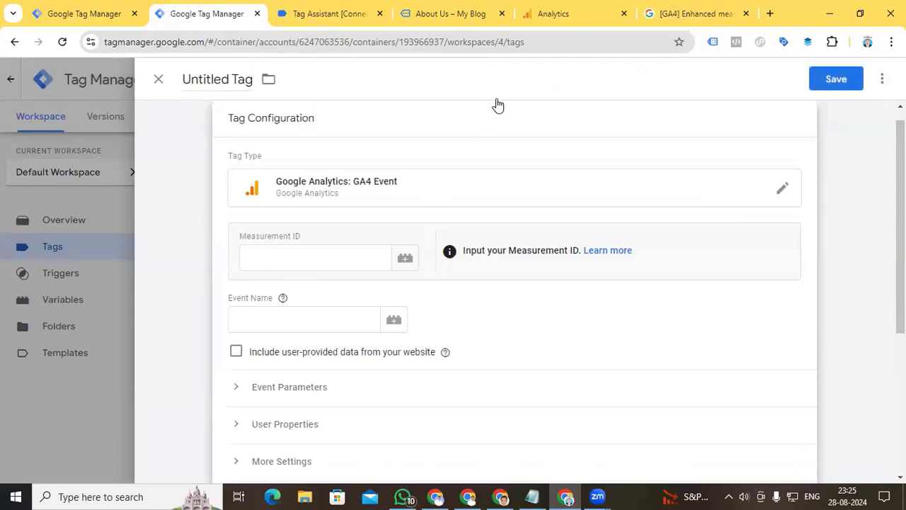
Switch to Google Analytics and copy the measurement ID from the web data stream's details.
{"action": "left_click", "coordinate": [566, 14]}
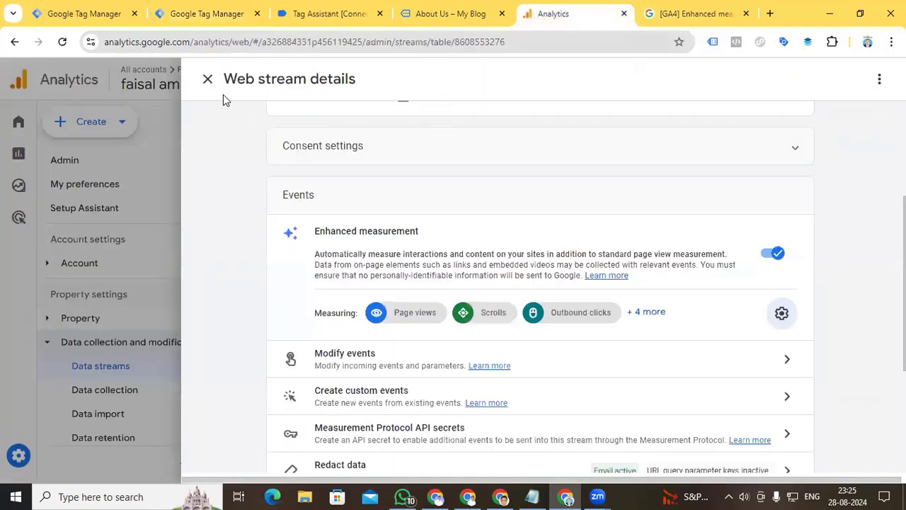
{"action": "left_click", "coordinate": [207, 79]}
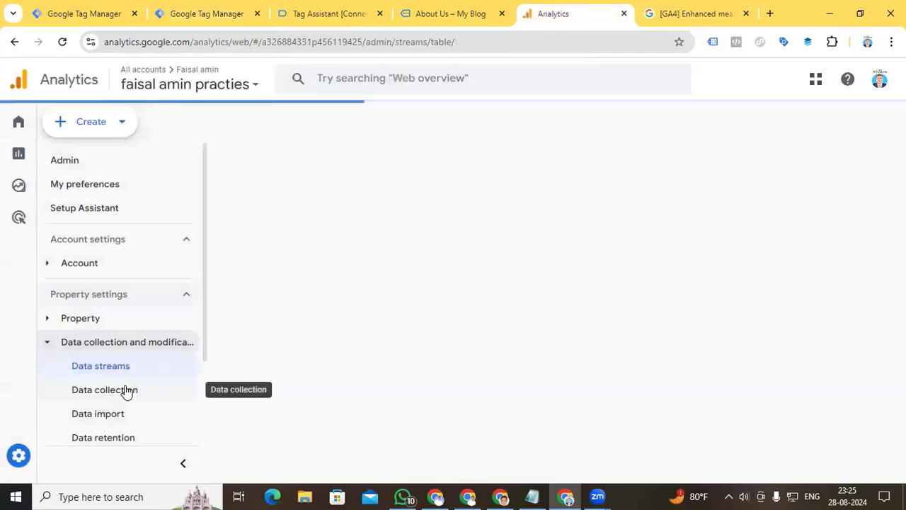
{"action": "left_click", "coordinate": [119, 372]}
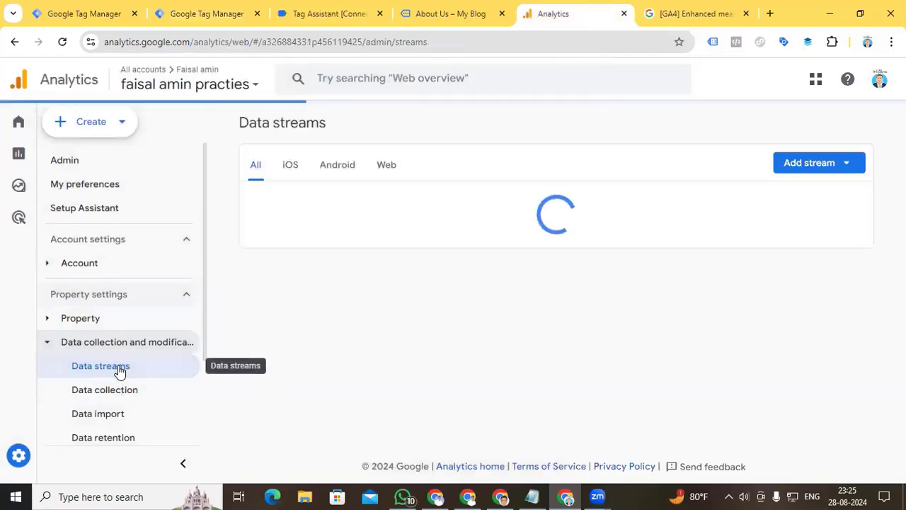
{"action": "left_click", "coordinate": [833, 208]}
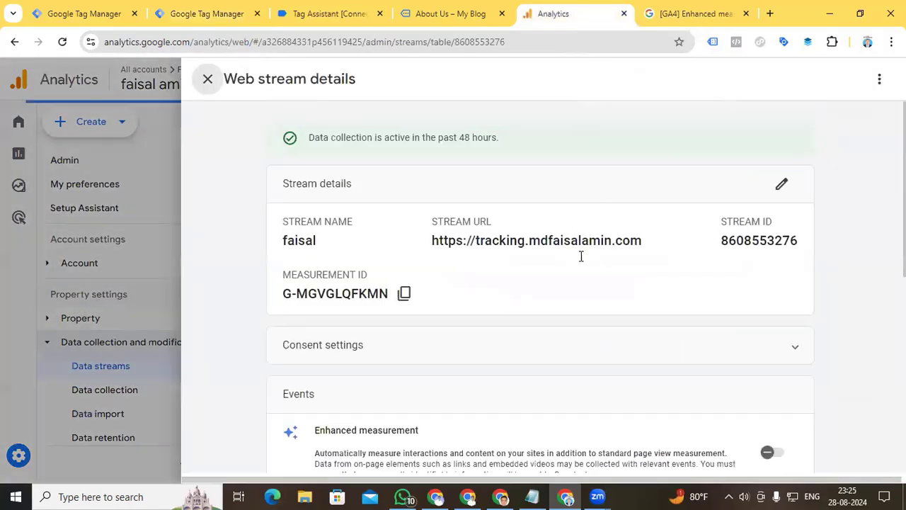
{"action": "left_click", "coordinate": [405, 296]}
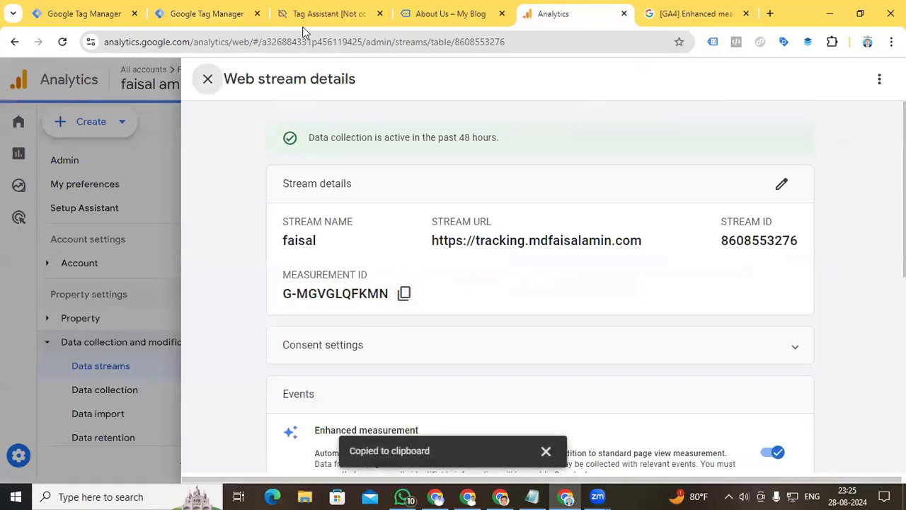
Return to Tag Manager, paste the copied measurement ID into the GA4 event tag and set the event name to file_download.
{"action": "left_click", "coordinate": [212, 13]}
{"action": "left_click", "coordinate": [306, 260]}
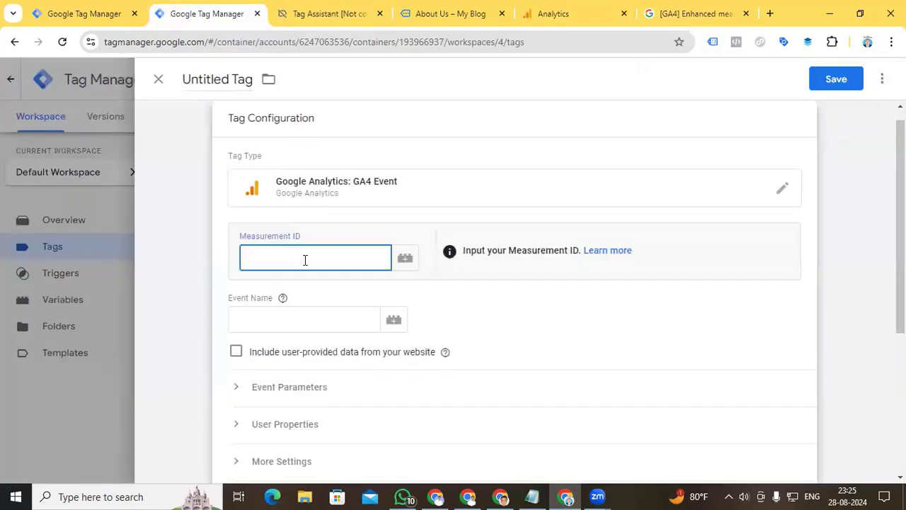
{"action": "key", "text": "ctrl+v"}
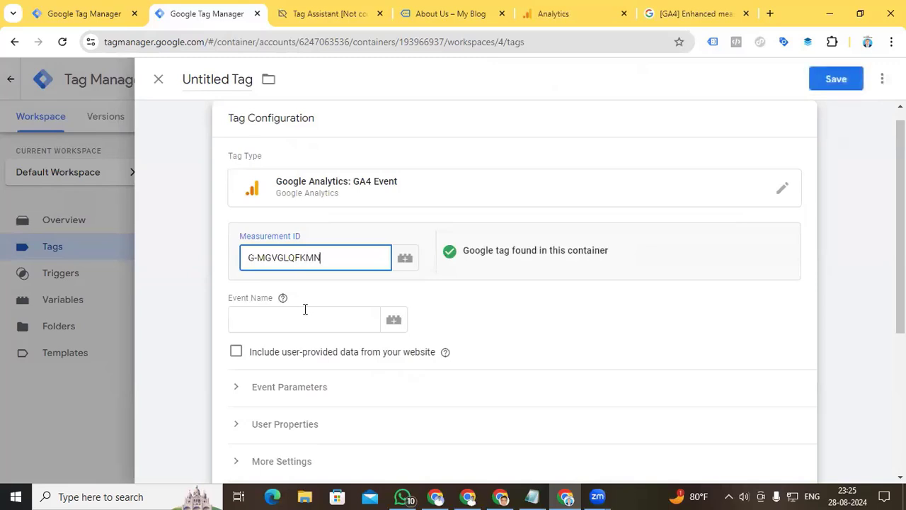
{"action": "left_click", "coordinate": [301, 319]}
{"action": "type", "text": "file"}
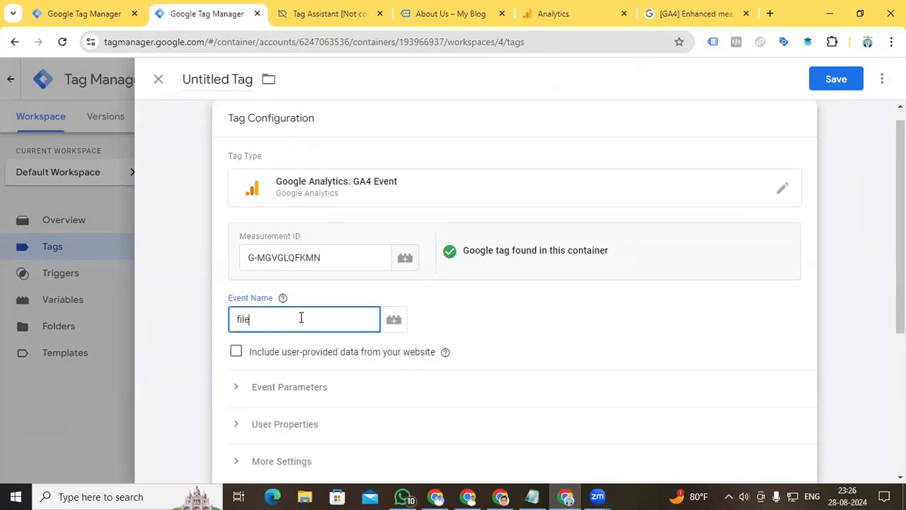
{"action": "type", "text": "_download"}
Add an event parameter to the tag, using the parameter name file_extension copied from the GA4 enhanced measurement article.
{"action": "scroll", "coordinate": [301, 318], "scroll_direction": "down", "scroll_amount": 1}
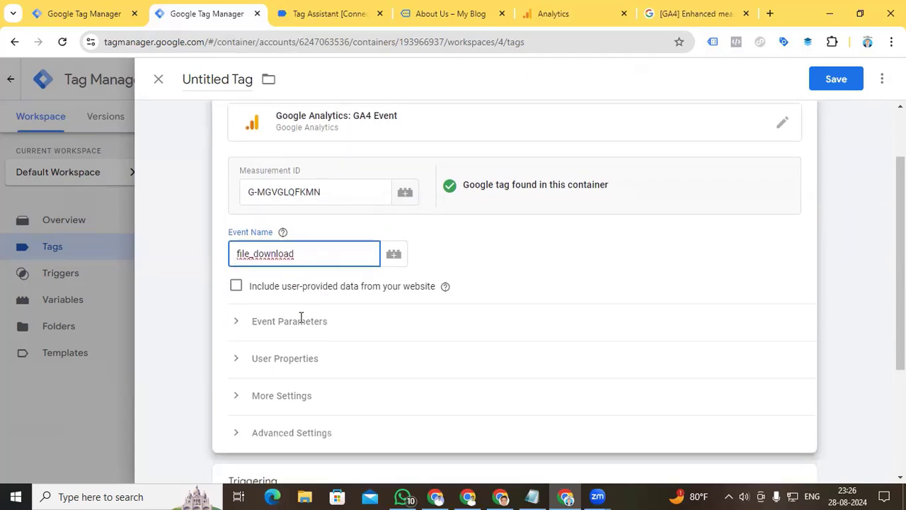
{"action": "left_click", "coordinate": [233, 325]}
{"action": "scroll", "coordinate": [232, 323], "scroll_direction": "down", "scroll_amount": 2}
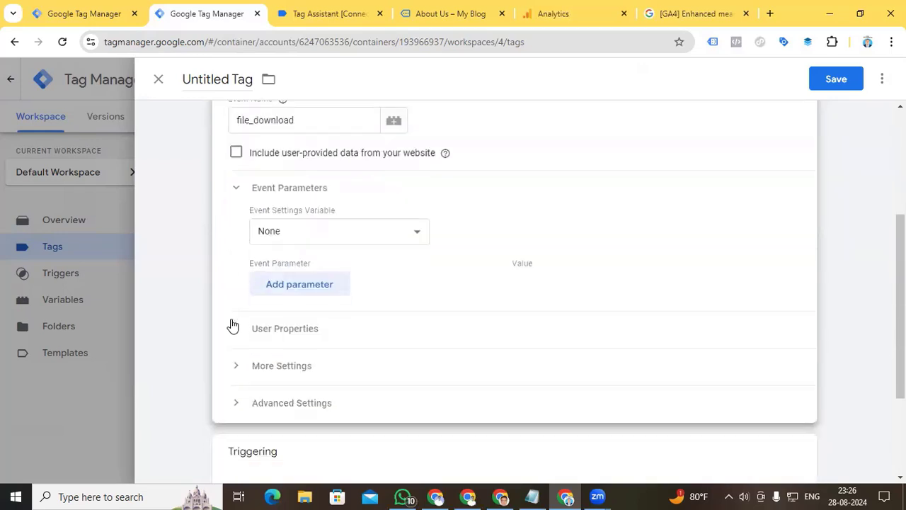
{"action": "left_click", "coordinate": [294, 286]}
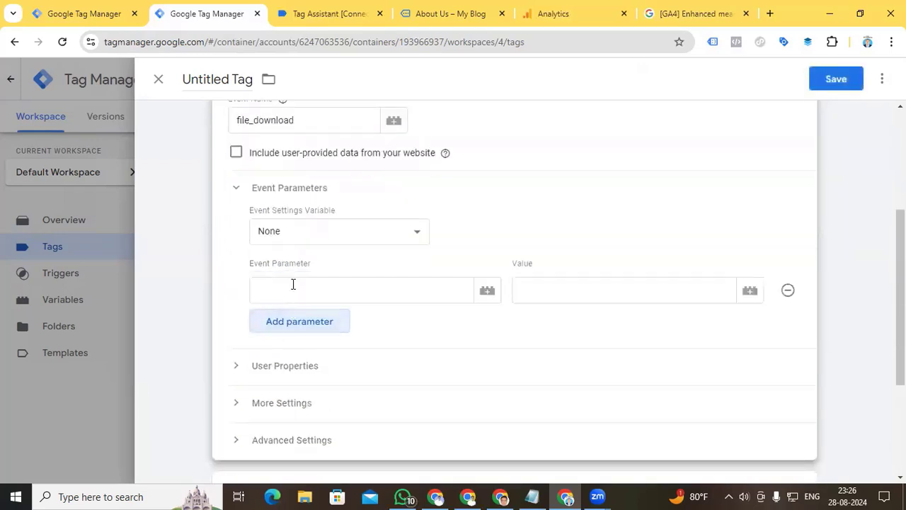
{"action": "left_click", "coordinate": [692, 20]}
{"action": "left_click", "coordinate": [397, 342]}
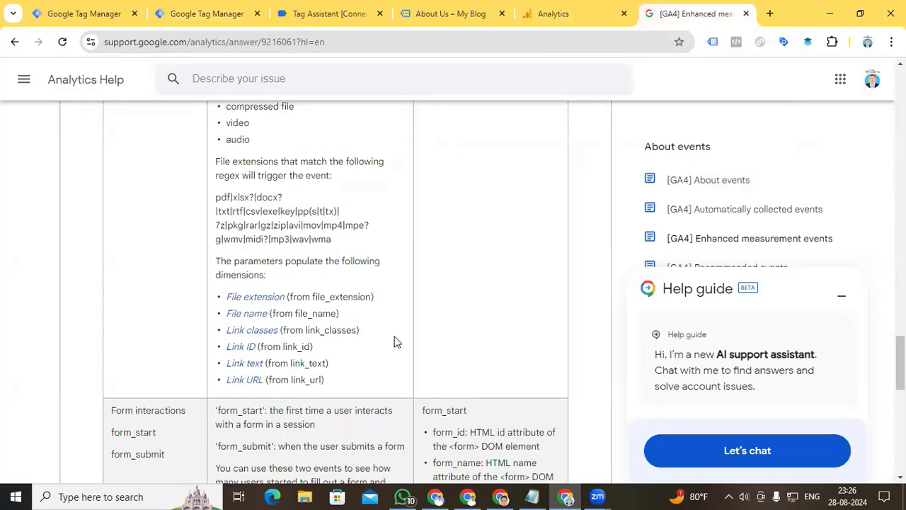
{"action": "scroll", "coordinate": [395, 343], "scroll_direction": "down", "scroll_amount": 1}
{"action": "scroll", "coordinate": [396, 343], "scroll_direction": "up", "scroll_amount": 4}
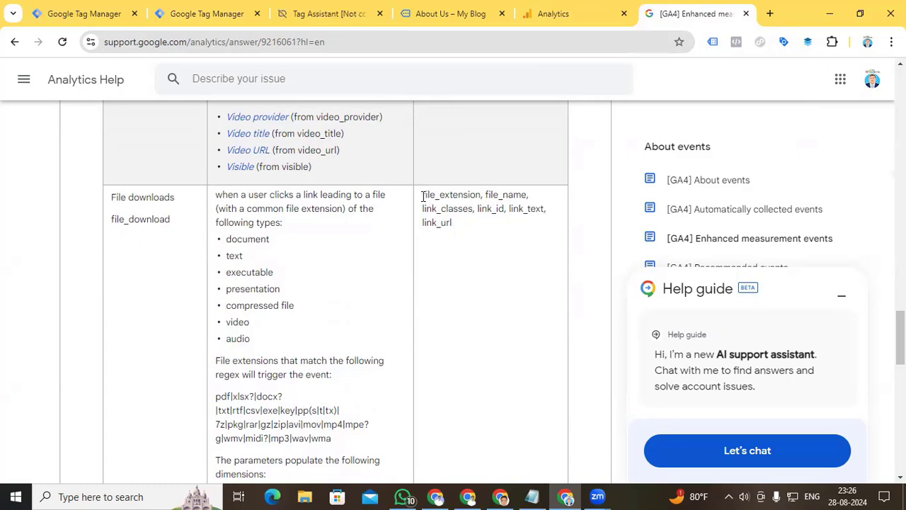
{"action": "left_click_drag", "start_coordinate": [423, 196], "coordinate": [481, 196]}
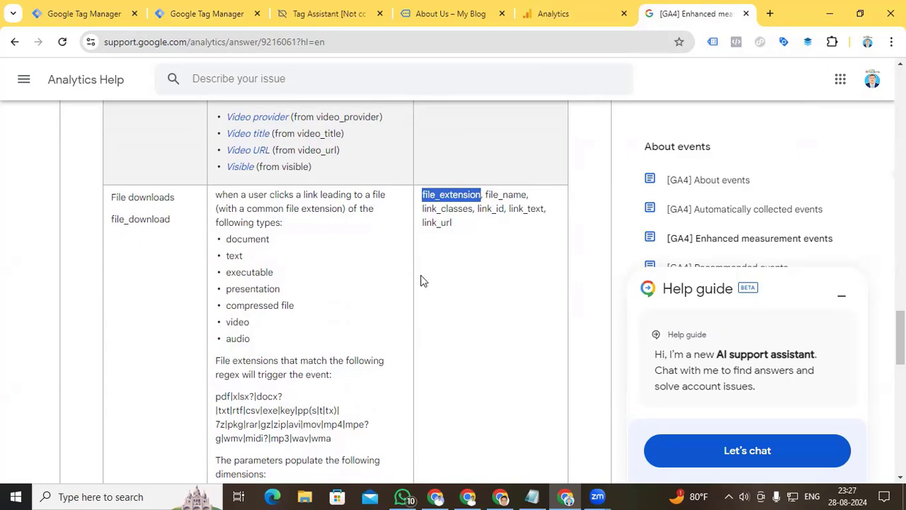
{"action": "left_click", "coordinate": [205, 14]}
{"action": "left_click", "coordinate": [277, 290]}
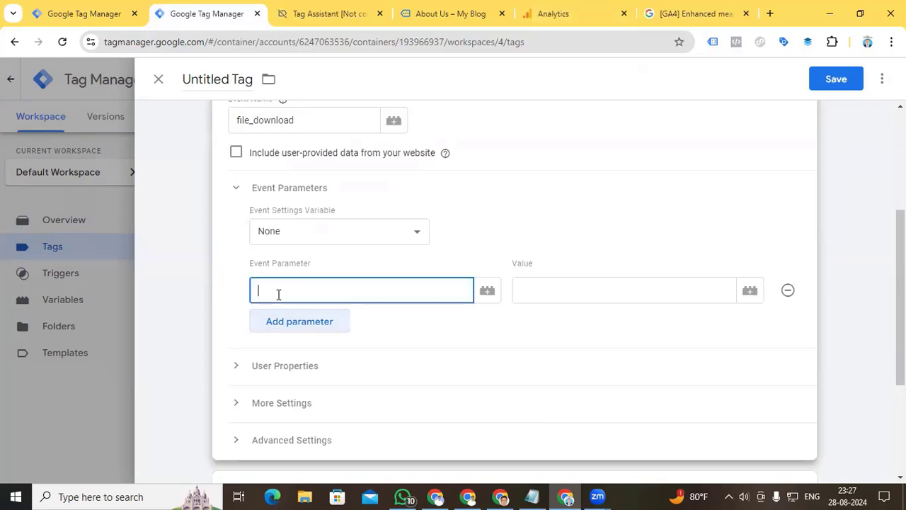
{"action": "key", "text": "ctrl+v"}
Add a second event parameter named file_name, copying the name from the enhanced measurement article.
{"action": "left_click", "coordinate": [278, 320]}
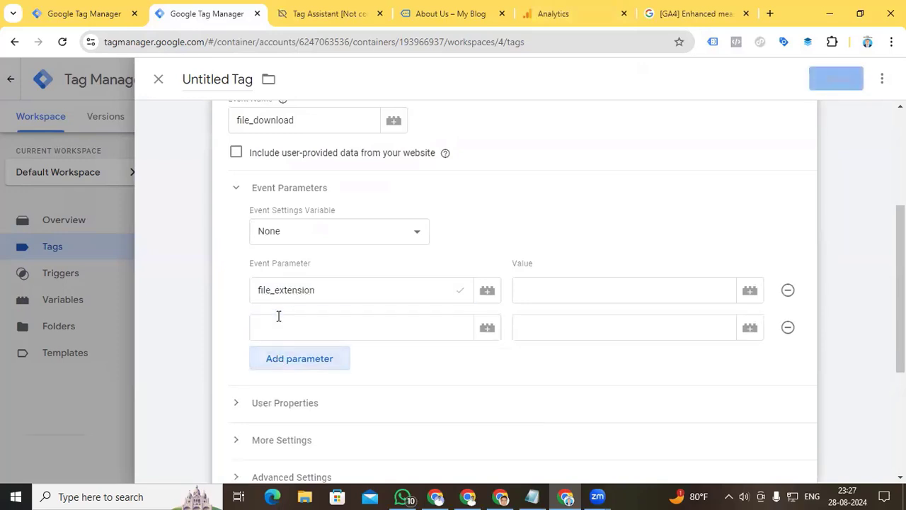
{"action": "left_click", "coordinate": [667, 14]}
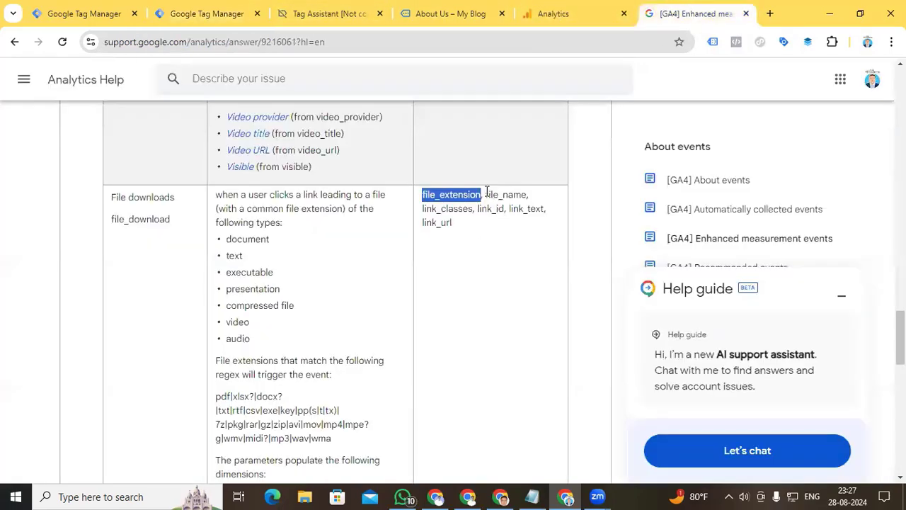
{"action": "left_click_drag", "start_coordinate": [486, 195], "coordinate": [527, 195]}
{"action": "key", "text": "ctrl+c"}
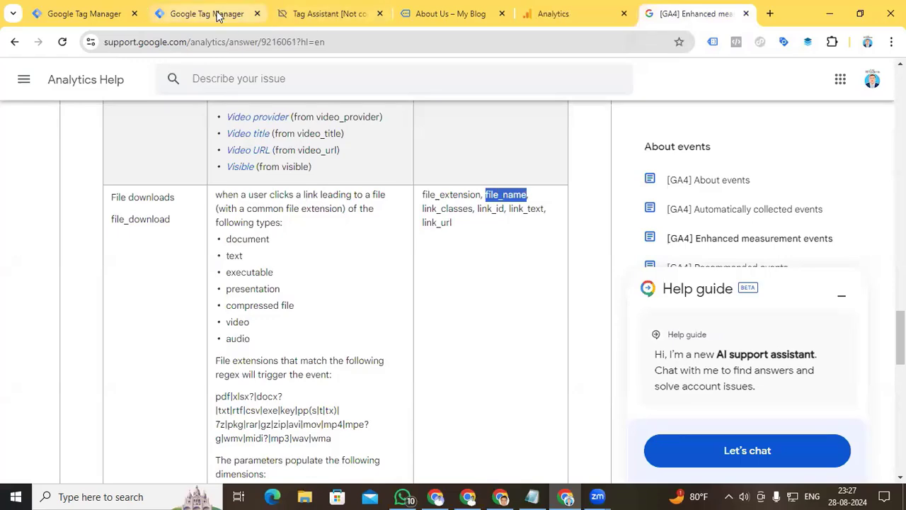
{"action": "left_click", "coordinate": [227, 13]}
{"action": "key", "text": "ctrl+v"}
Add a third event parameter named link_classes, copied from the article's file download parameters.
{"action": "left_click", "coordinate": [301, 359]}
{"action": "left_click", "coordinate": [667, 14]}
{"action": "left_click_drag", "start_coordinate": [473, 209], "coordinate": [423, 210]}
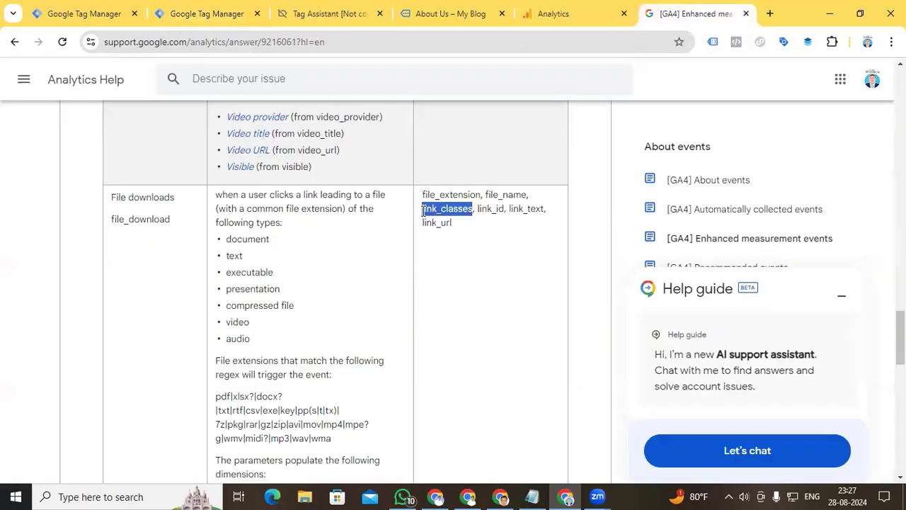
{"action": "key", "text": "ctrl+c"}
{"action": "left_click", "coordinate": [207, 10]}
{"action": "key", "text": "ctrl+v"}
Add the remaining event parameters link_id, link_text and link_url, copying their names from the article.
{"action": "left_click", "coordinate": [300, 396]}
{"action": "left_click", "coordinate": [687, 13]}
{"action": "left_click_drag", "start_coordinate": [478, 210], "coordinate": [545, 208]}
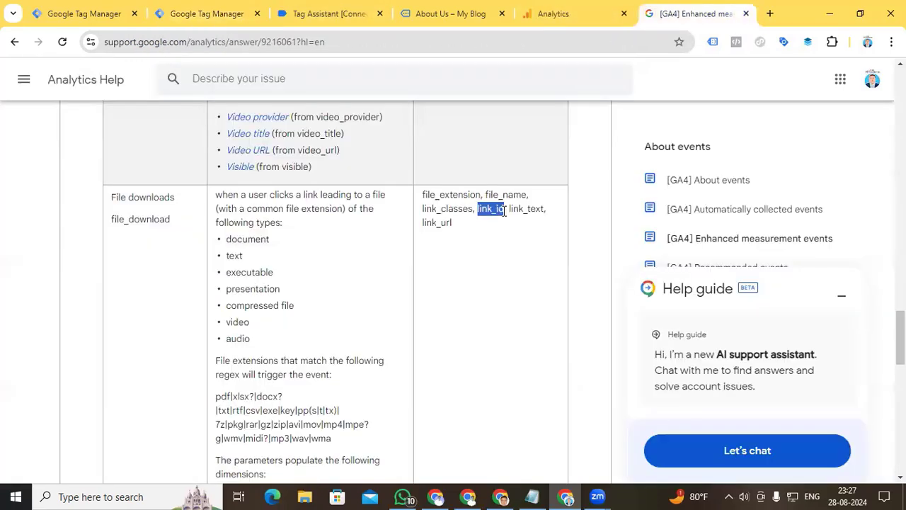
{"action": "key", "text": "ctrl+c"}
{"action": "left_click", "coordinate": [188, 13]}
{"action": "left_click", "coordinate": [687, 14]}
{"action": "left_click_drag", "start_coordinate": [453, 222], "coordinate": [421, 225]}
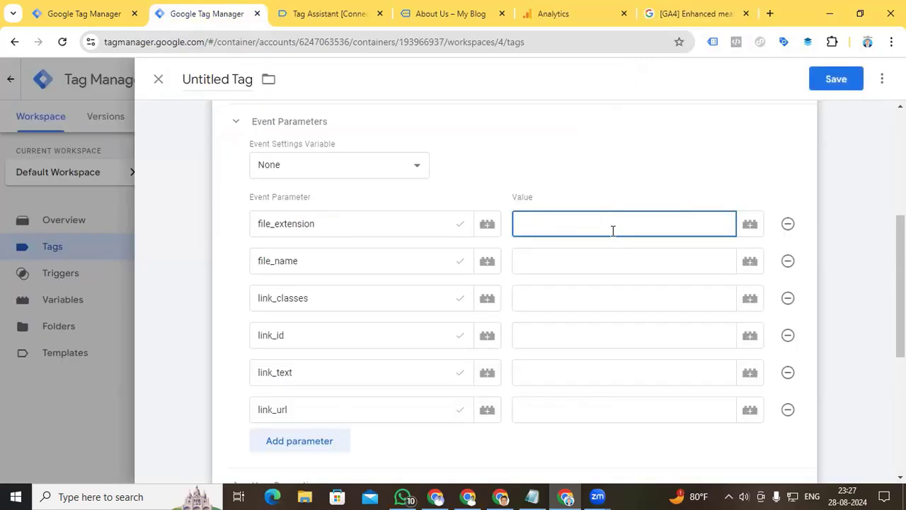
Set the file_extension value to {{Click URL File Extension}} and the file_name value to {{Click URL Path}}.
{"action": "type", "text": "{{"}
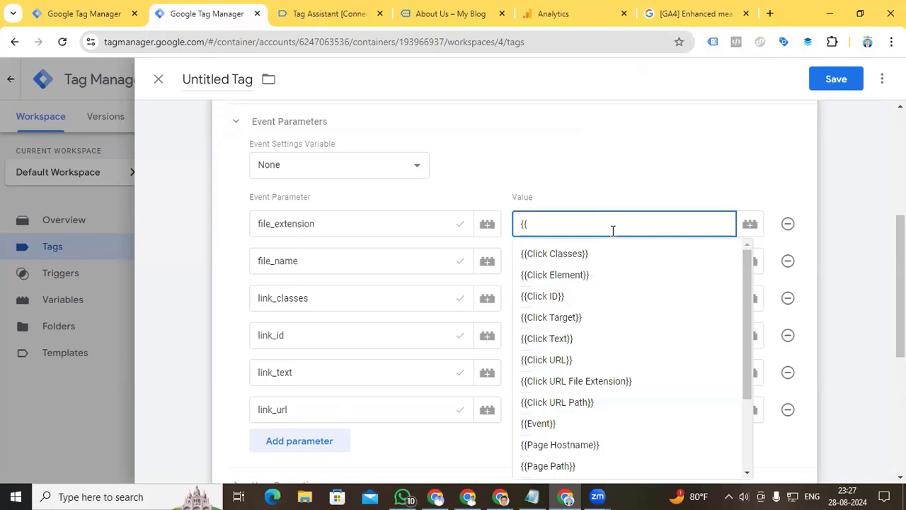
{"action": "type", "text": "ex"}
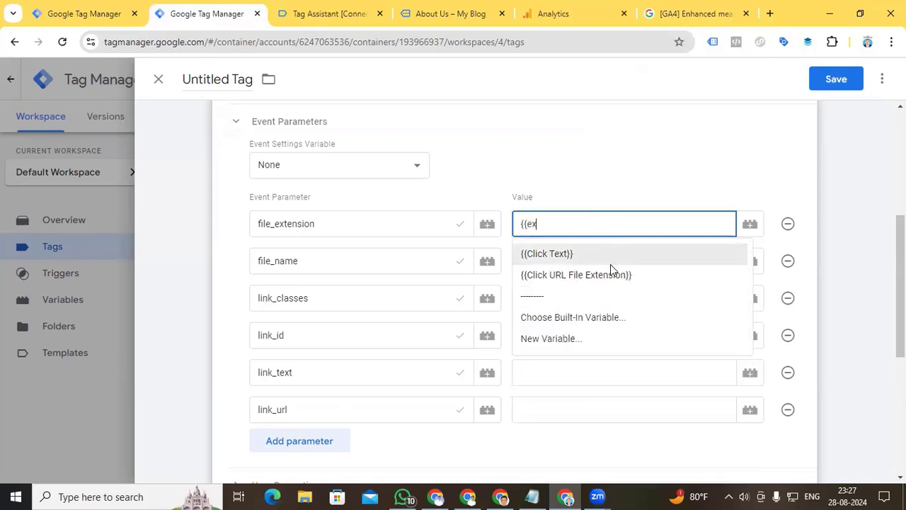
{"action": "left_click", "coordinate": [611, 274]}
{"action": "left_click", "coordinate": [600, 261]}
{"action": "type", "text": "{{pa"}
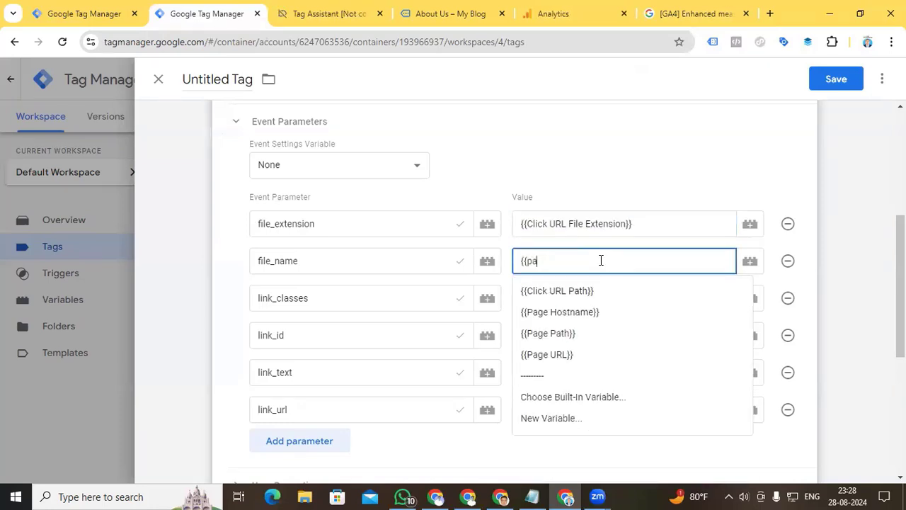
{"action": "left_click", "coordinate": [564, 292]}
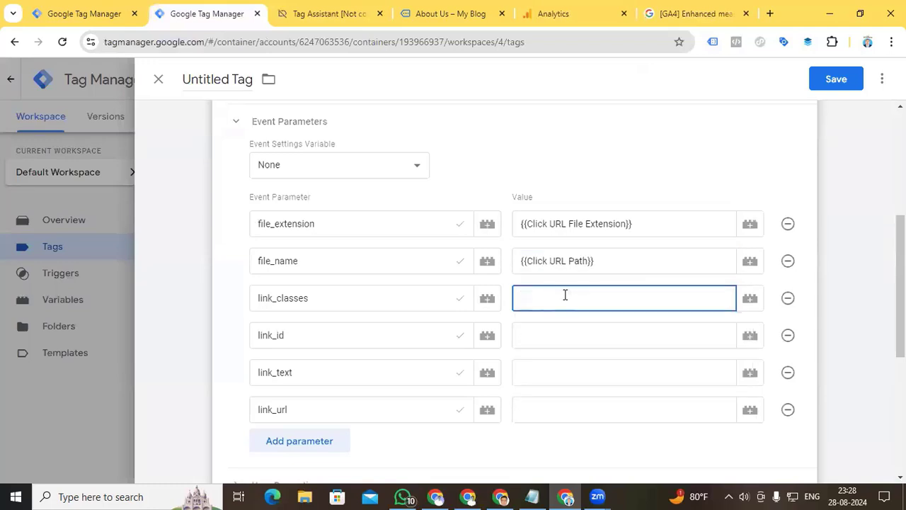
Set the link_classes value to {{Click Classes}} and the link_id value to {{Click ID}}.
{"action": "type", "text": "{{cla"}
{"action": "left_click", "coordinate": [556, 327]}
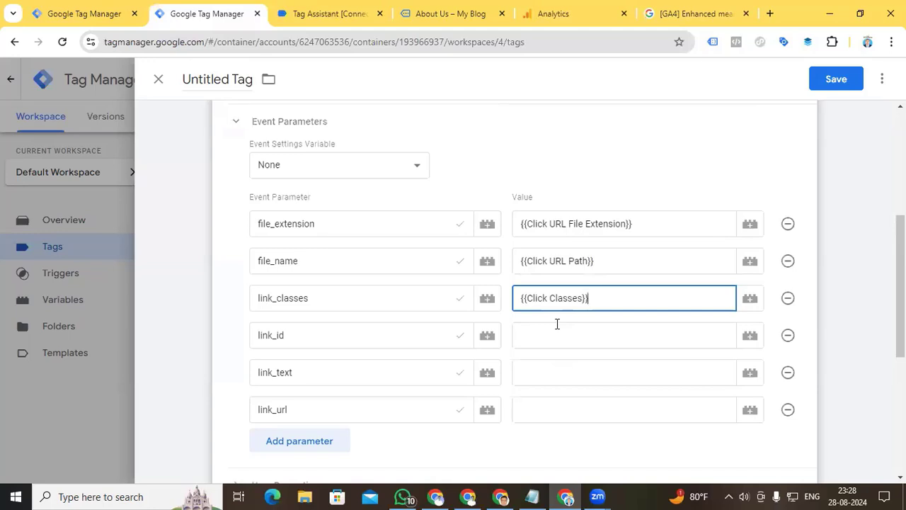
{"action": "left_click", "coordinate": [558, 335]}
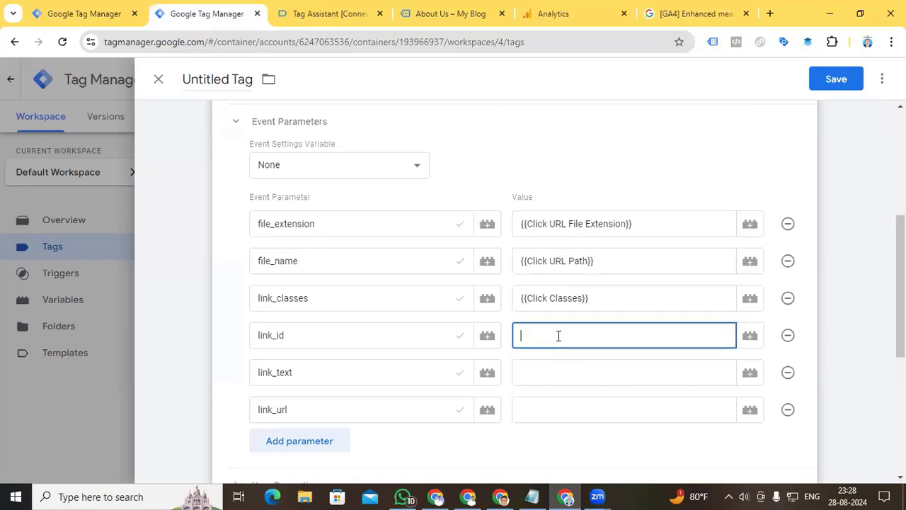
{"action": "type", "text": "{{id"}
{"action": "left_click", "coordinate": [545, 364]}
Set the link_text value to {{Click Text}} and the link_url value to {{Click URL}}.
{"action": "left_click", "coordinate": [546, 364]}
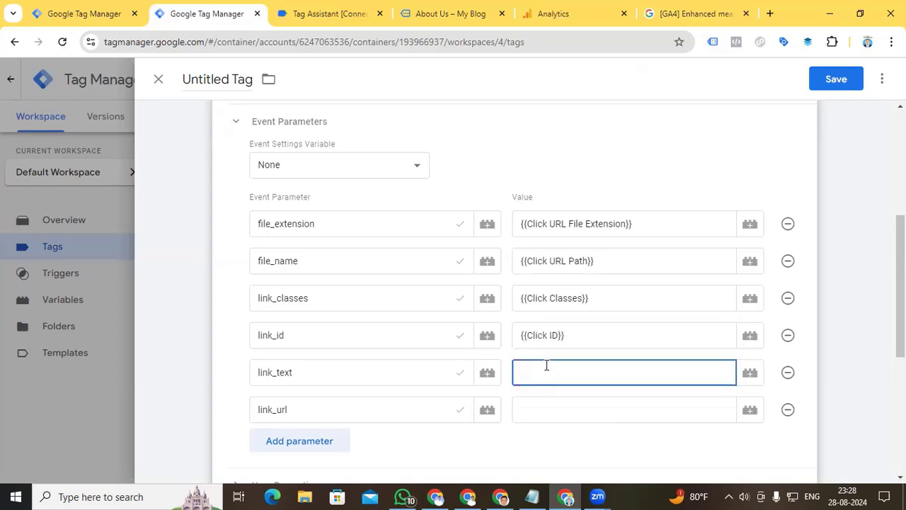
{"action": "type", "text": "{{tex"}
{"action": "left_click", "coordinate": [540, 408]}
{"action": "left_click", "coordinate": [540, 409]}
{"action": "type", "text": "{{url"}
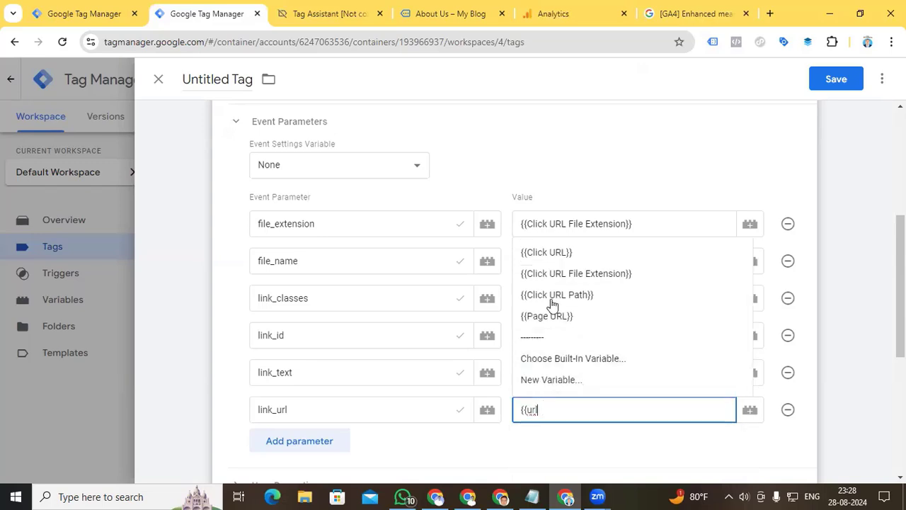
{"action": "left_click", "coordinate": [555, 255]}
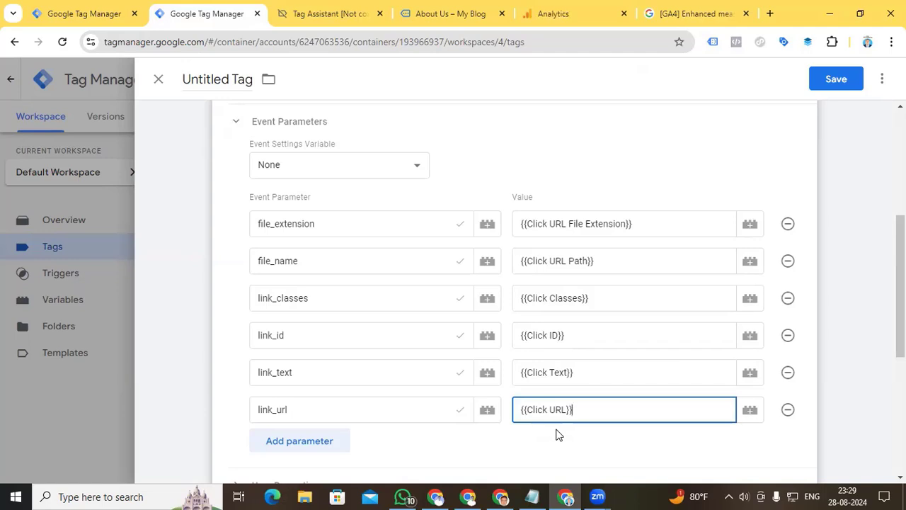
Assign the Event File Download trigger to the tag.
{"action": "scroll", "coordinate": [447, 348], "scroll_direction": "down", "scroll_amount": 4}
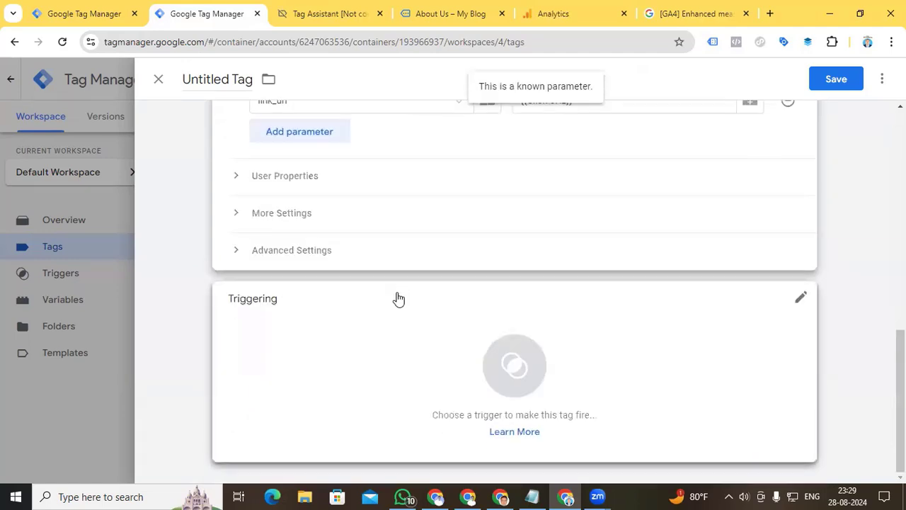
{"action": "left_click", "coordinate": [505, 362]}
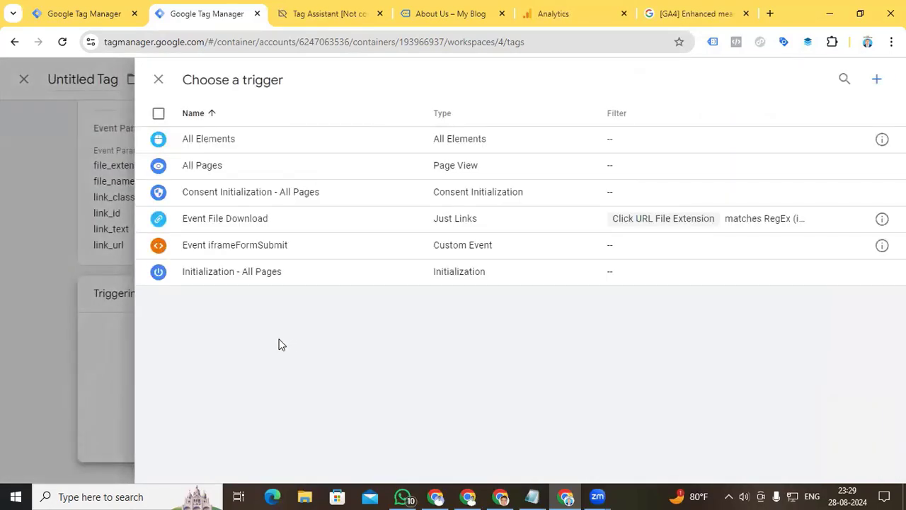
{"action": "left_click", "coordinate": [259, 228]}
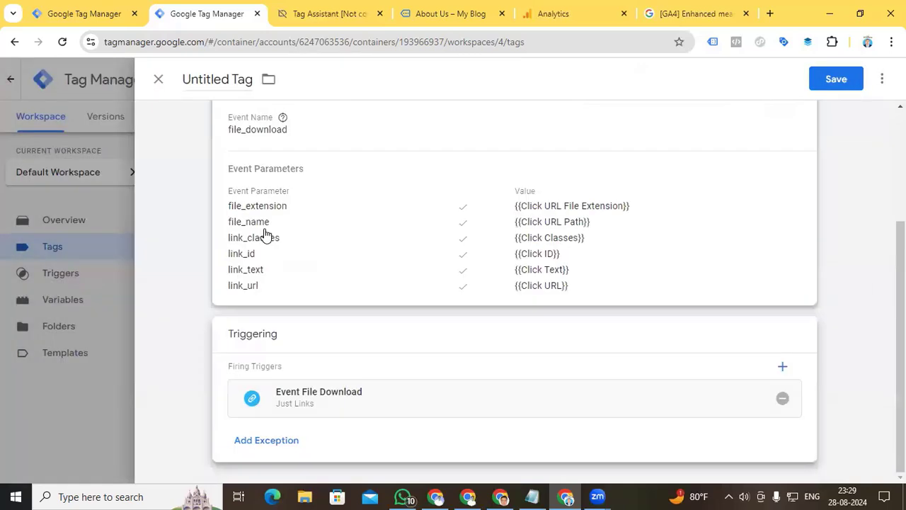
Name the tag "GA4 File Download" and save it.
{"action": "scroll", "coordinate": [366, 349], "scroll_direction": "up", "scroll_amount": 3}
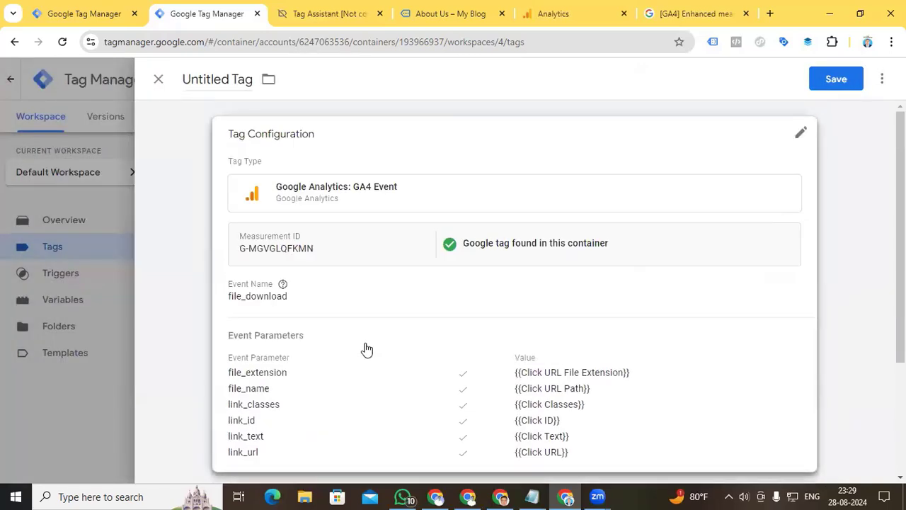
{"action": "left_click", "coordinate": [216, 79]}
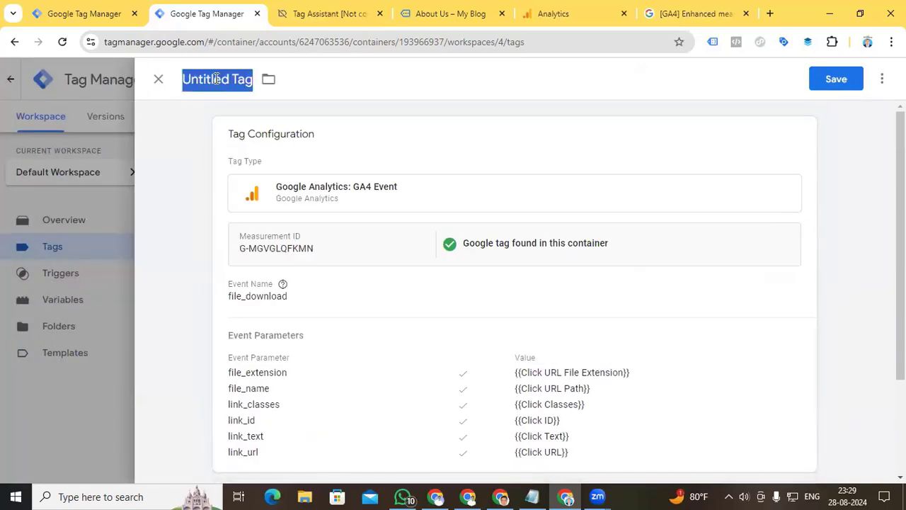
{"action": "type", "text": "GA"}
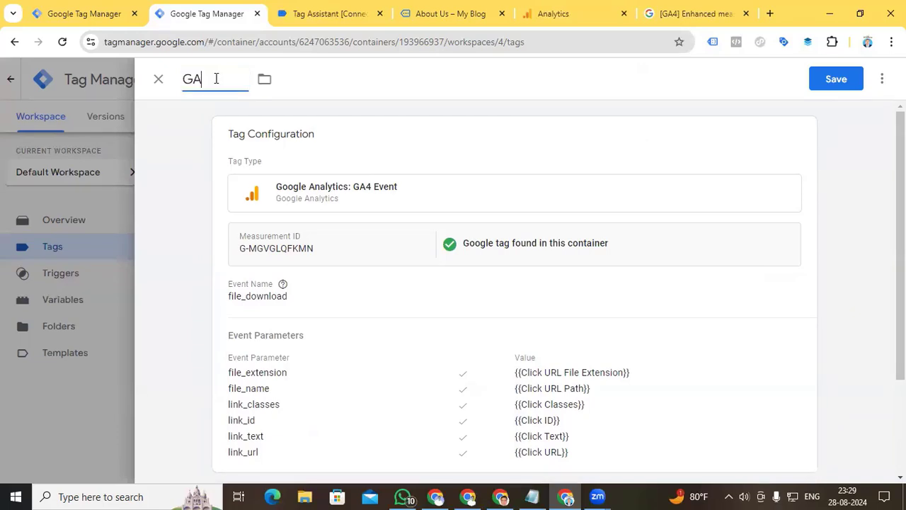
{"action": "type", "text": "4 File Download"}
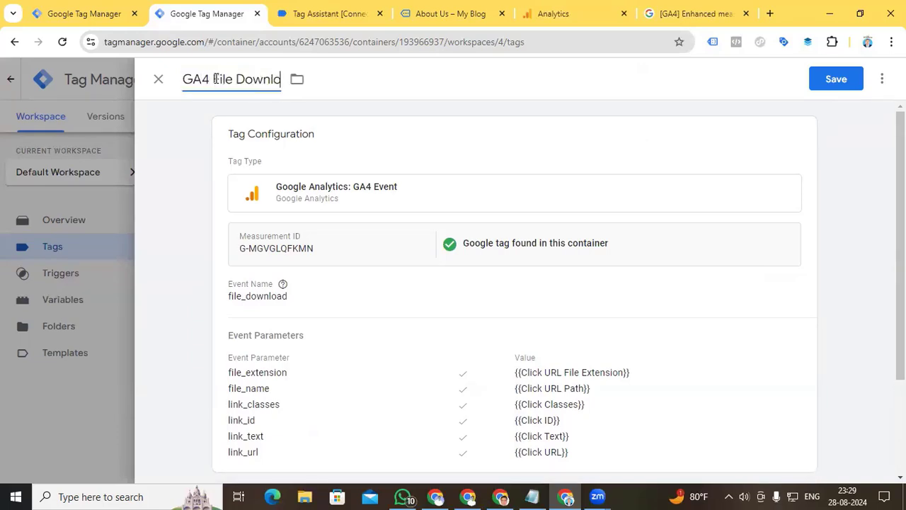
{"action": "left_click", "coordinate": [835, 80]}
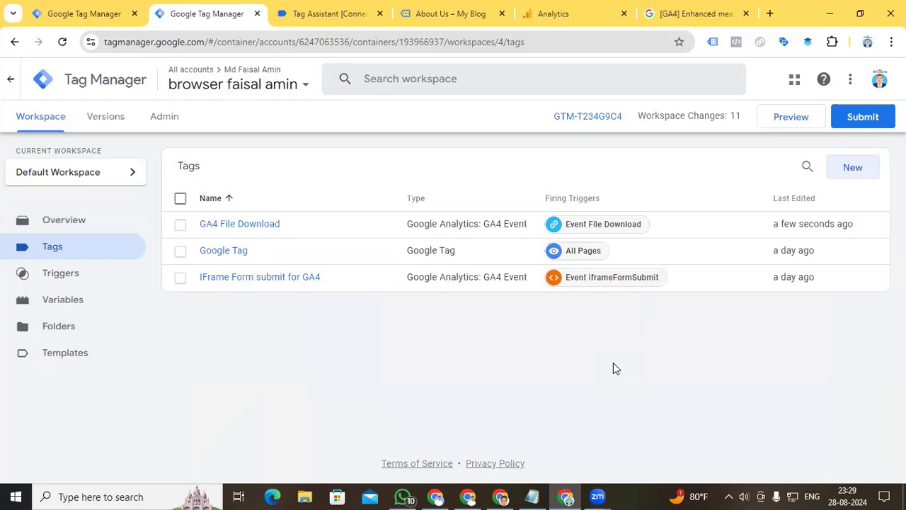
Start the container preview and trigger the PDF Document and Zip Document downloads on the About Us page.
{"action": "left_click", "coordinate": [793, 119]}
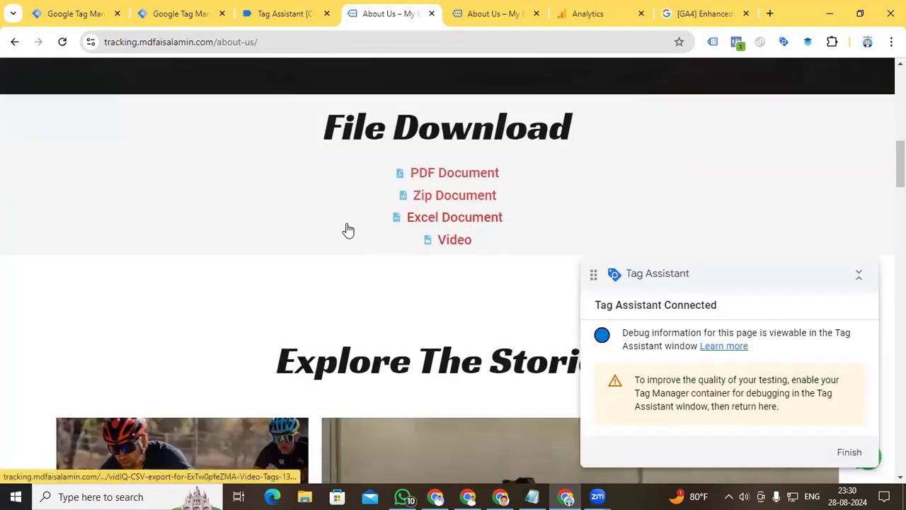
{"action": "left_click", "coordinate": [438, 177]}
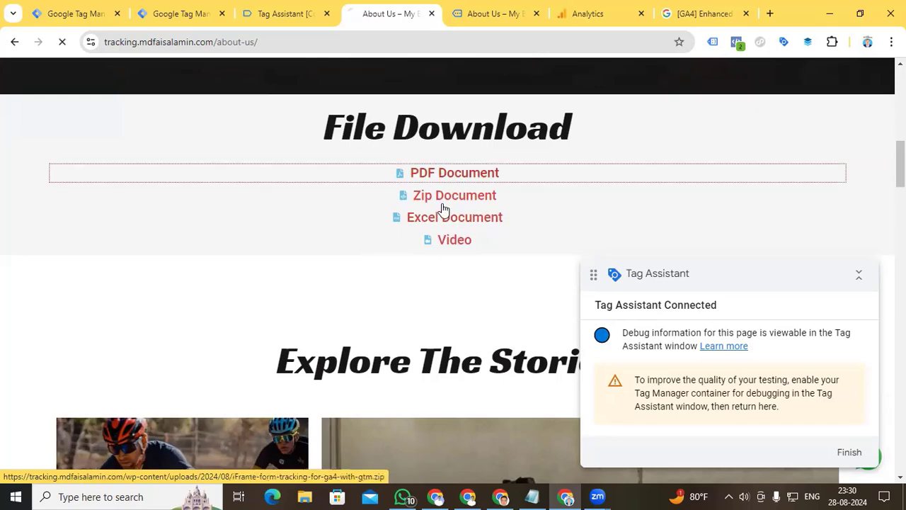
{"action": "left_click", "coordinate": [436, 200]}
{"action": "left_click", "coordinate": [15, 42]}
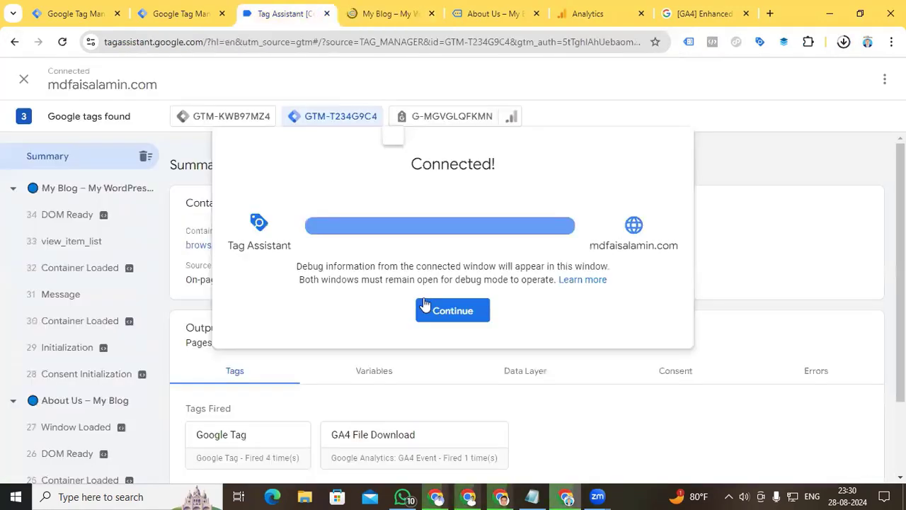
Continue to the connected Tag Assistant session and inspect the details of the fired GA4 File Download tag.
{"action": "left_click", "coordinate": [453, 313]}
{"action": "scroll", "coordinate": [447, 319], "scroll_direction": "down", "scroll_amount": 2}
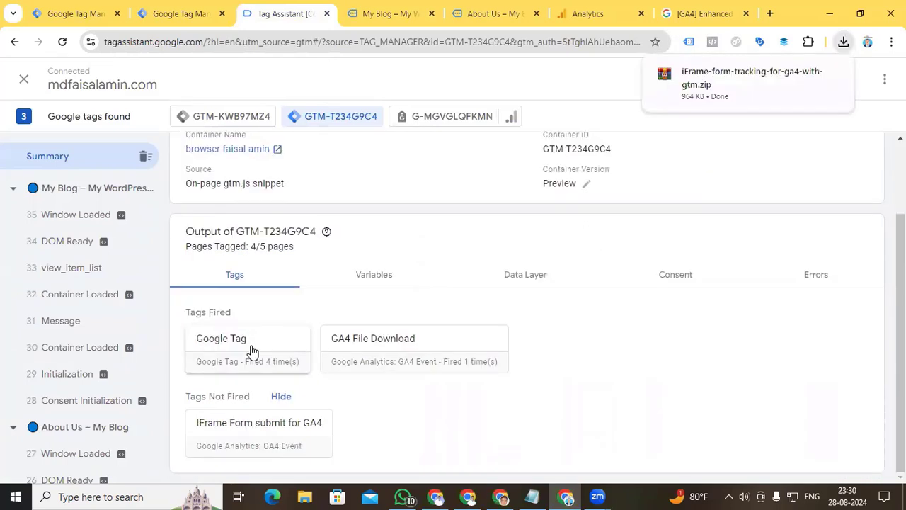
{"action": "left_click", "coordinate": [409, 347]}
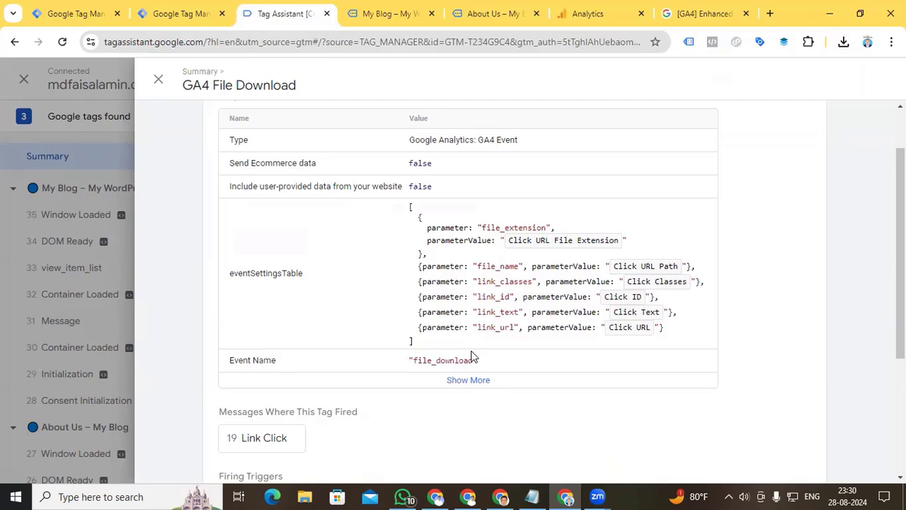
Switch to Google Analytics and open DebugView from the property's admin settings.
{"action": "left_click", "coordinate": [575, 14]}
{"action": "left_click", "coordinate": [44, 453]}
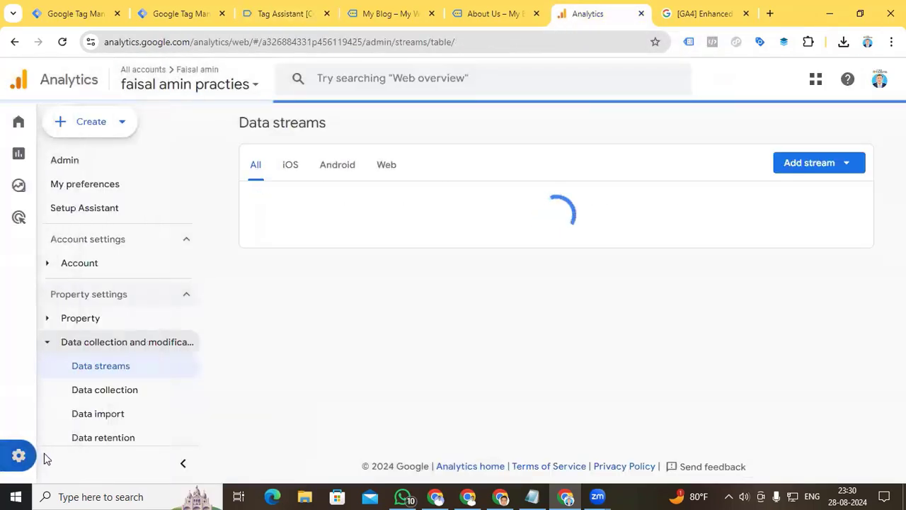
{"action": "scroll", "coordinate": [304, 378], "scroll_direction": "down", "scroll_amount": 10}
{"action": "left_click", "coordinate": [317, 361]}
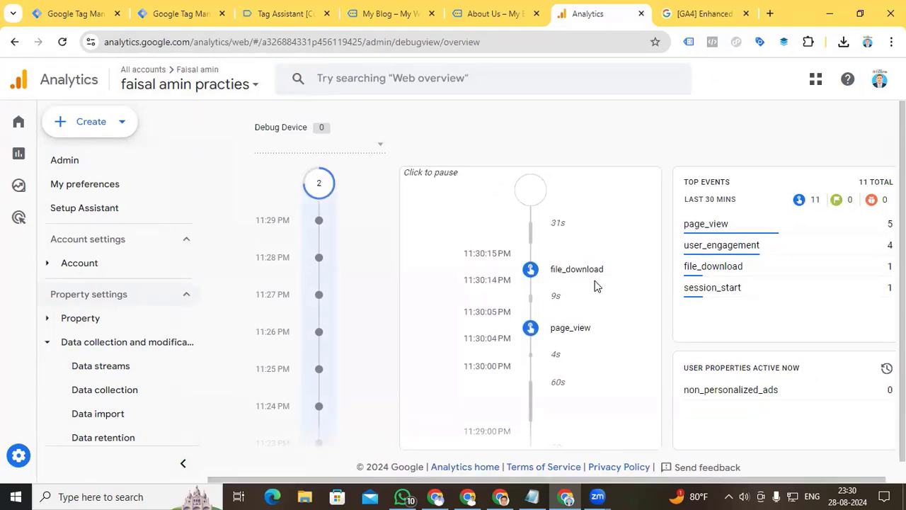
Open the file_download event in the debug stream and inspect its file_extension and file_name parameters.
{"action": "left_click", "coordinate": [577, 273]}
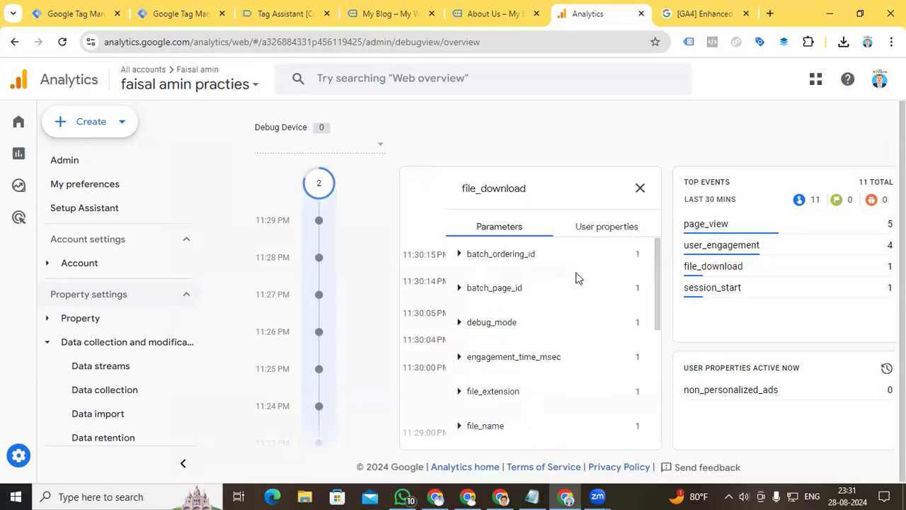
{"action": "scroll", "coordinate": [543, 354], "scroll_direction": "down", "scroll_amount": 2}
{"action": "scroll", "coordinate": [542, 357], "scroll_direction": "up", "scroll_amount": 2}
{"action": "scroll", "coordinate": [542, 356], "scroll_direction": "down", "scroll_amount": 1}
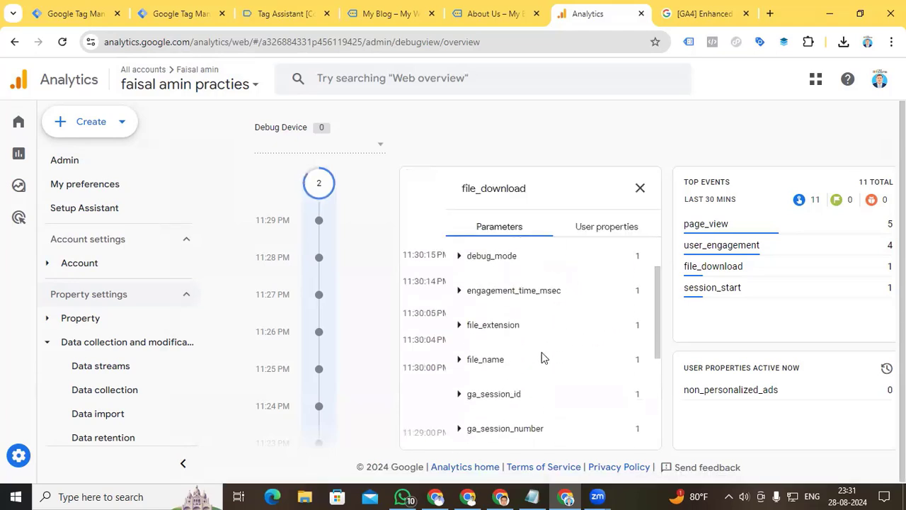
{"action": "left_click", "coordinate": [460, 326]}
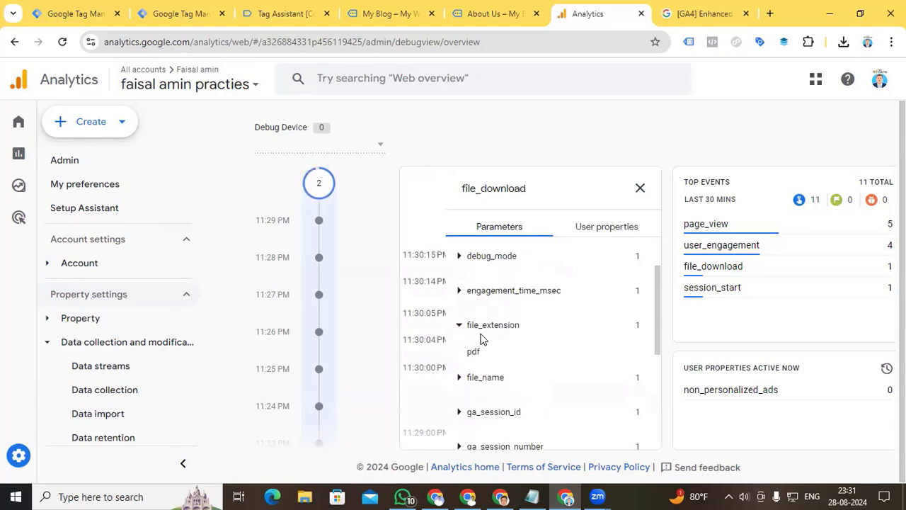
{"action": "scroll", "coordinate": [510, 343], "scroll_direction": "down", "scroll_amount": 2}
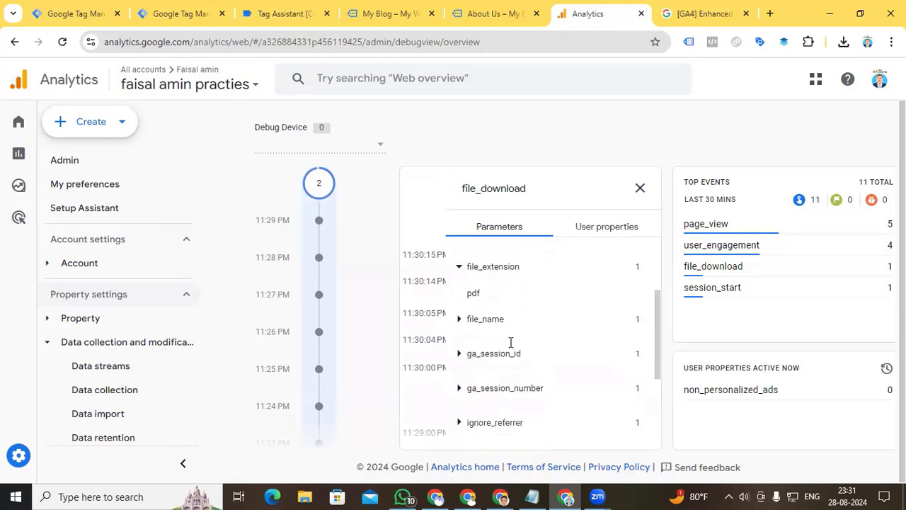
{"action": "left_click", "coordinate": [462, 313]}
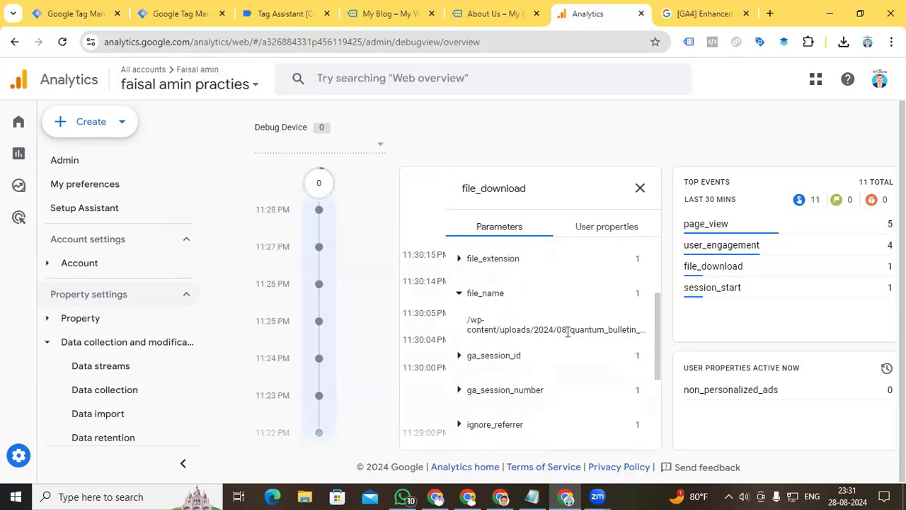
Inspect the link_text and link_url parameters of the file_download event.
{"action": "scroll", "coordinate": [571, 335], "scroll_direction": "down", "scroll_amount": 2}
{"action": "scroll", "coordinate": [510, 354], "scroll_direction": "down", "scroll_amount": 1}
{"action": "left_click", "coordinate": [515, 373]}
{"action": "scroll", "coordinate": [514, 373], "scroll_direction": "down", "scroll_amount": 1}
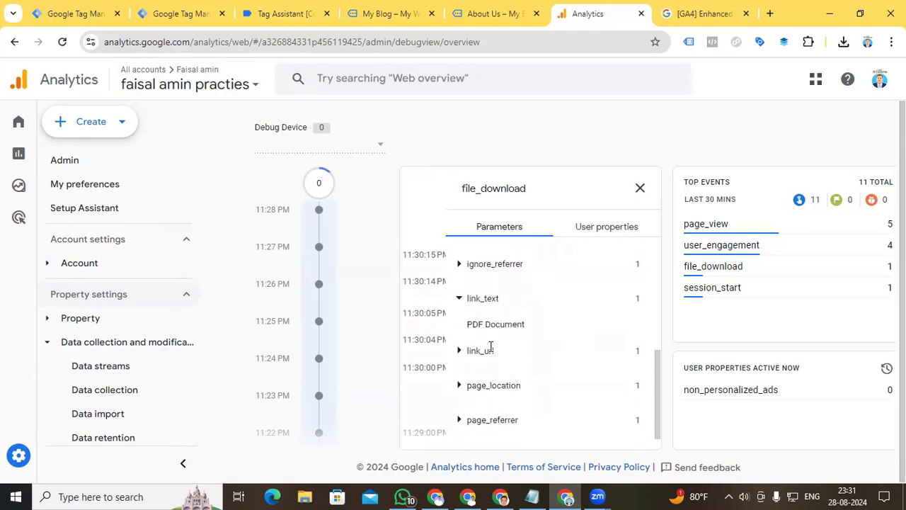
{"action": "left_click", "coordinate": [459, 354]}
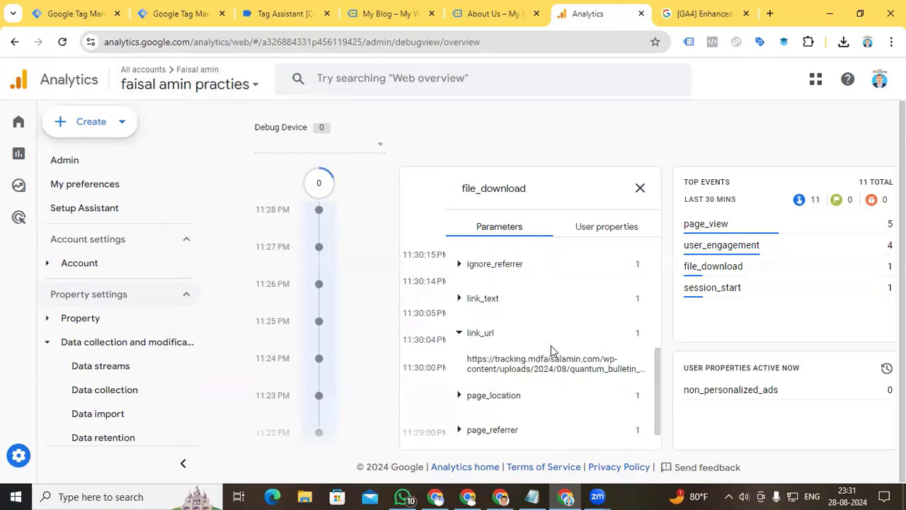
{"action": "scroll", "coordinate": [551, 346], "scroll_direction": "down", "scroll_amount": 1}
{"action": "scroll", "coordinate": [537, 331], "scroll_direction": "up", "scroll_amount": 5}
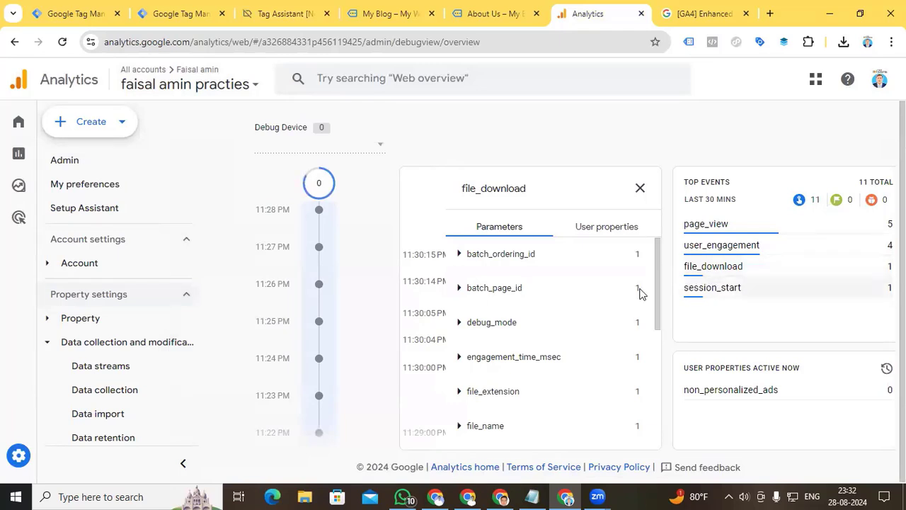
Find the Data display section in the property settings.
{"action": "scroll", "coordinate": [117, 331], "scroll_direction": "down", "scroll_amount": 2}
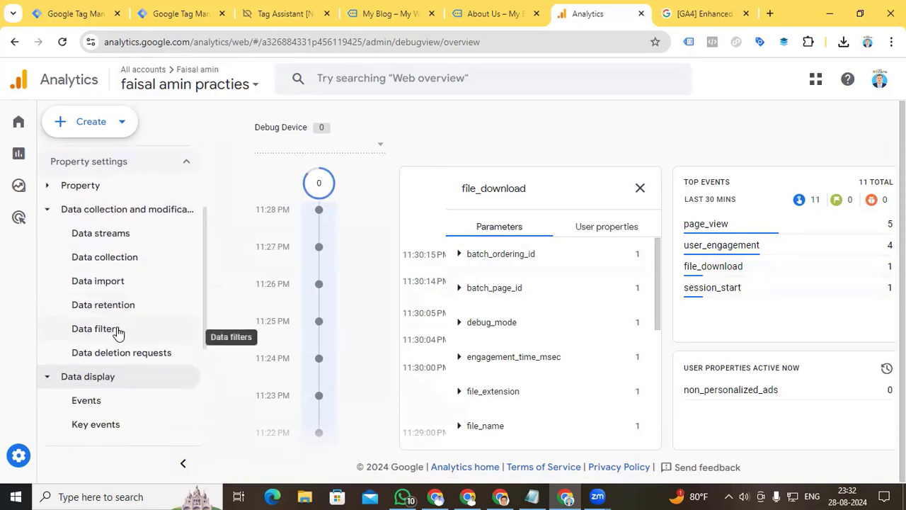